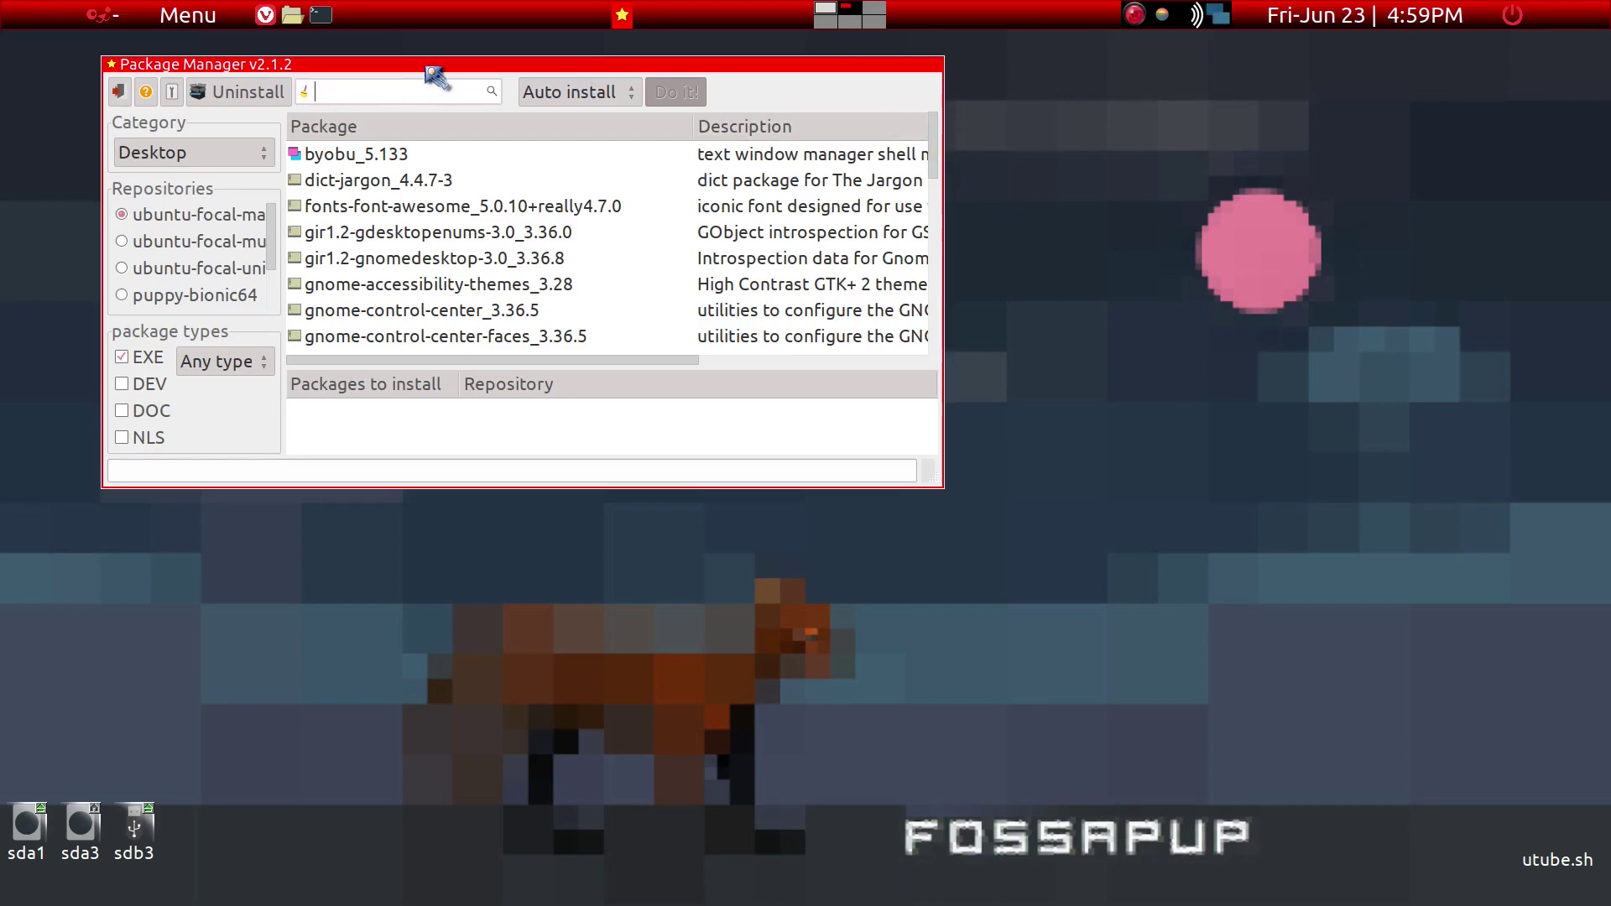
# Search Puppy Package Manager for 'brave', which finds install-brave-0.5, then close the manager
pyautogui.moveTo(428, 69); pyautogui.dragTo(492, 87)
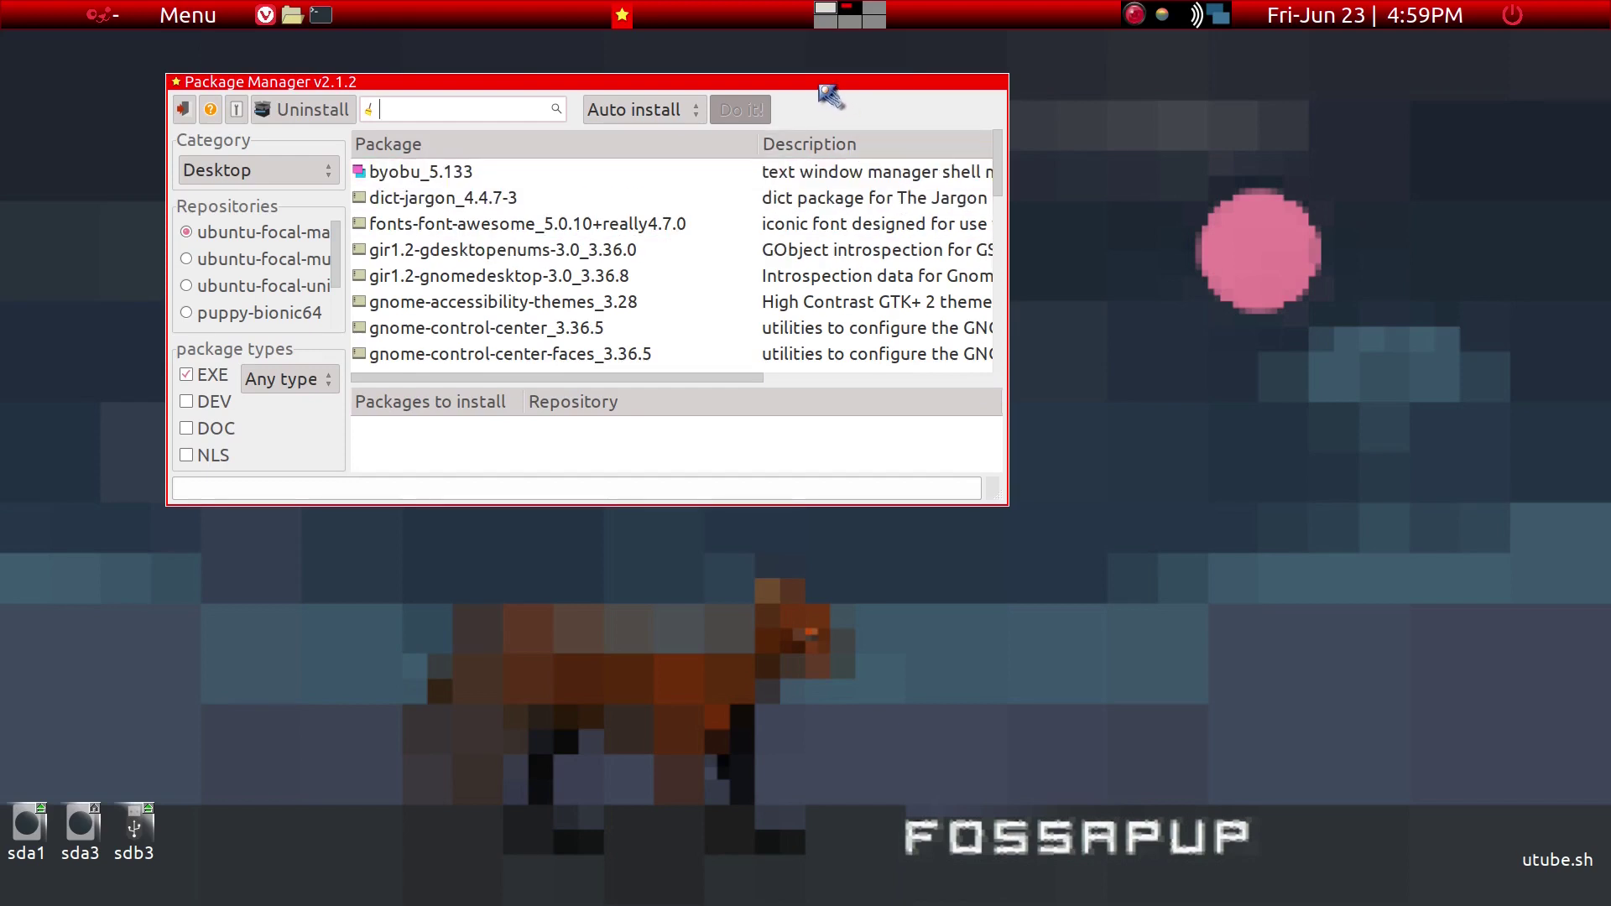
pyautogui.moveTo(817, 80); pyautogui.dragTo(811, 77)
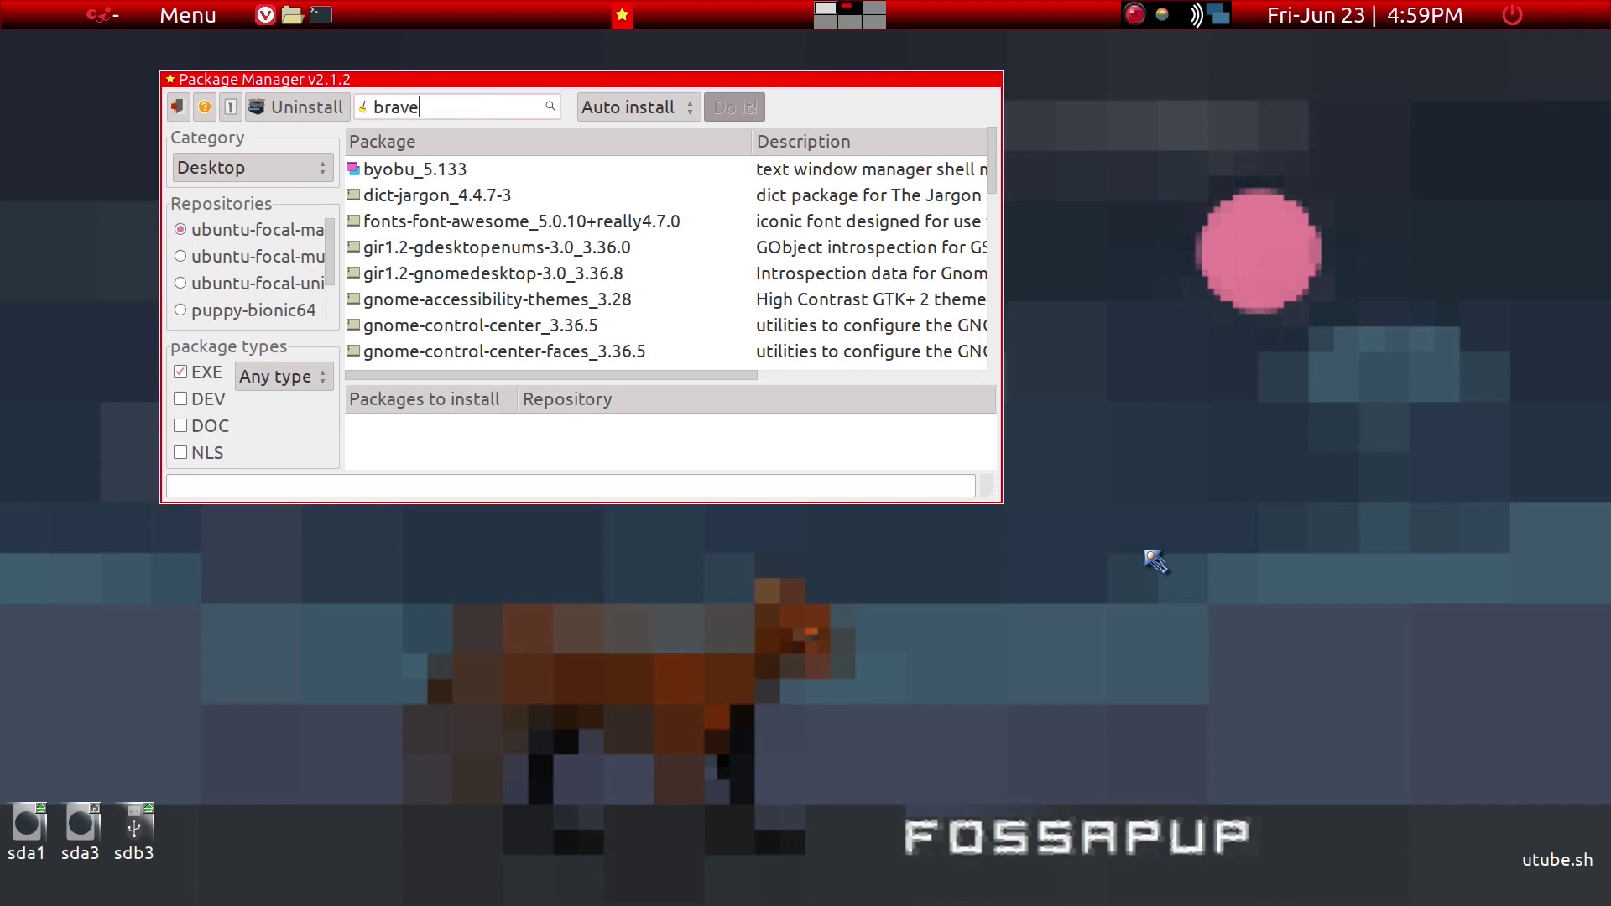
pyautogui.press('Return')
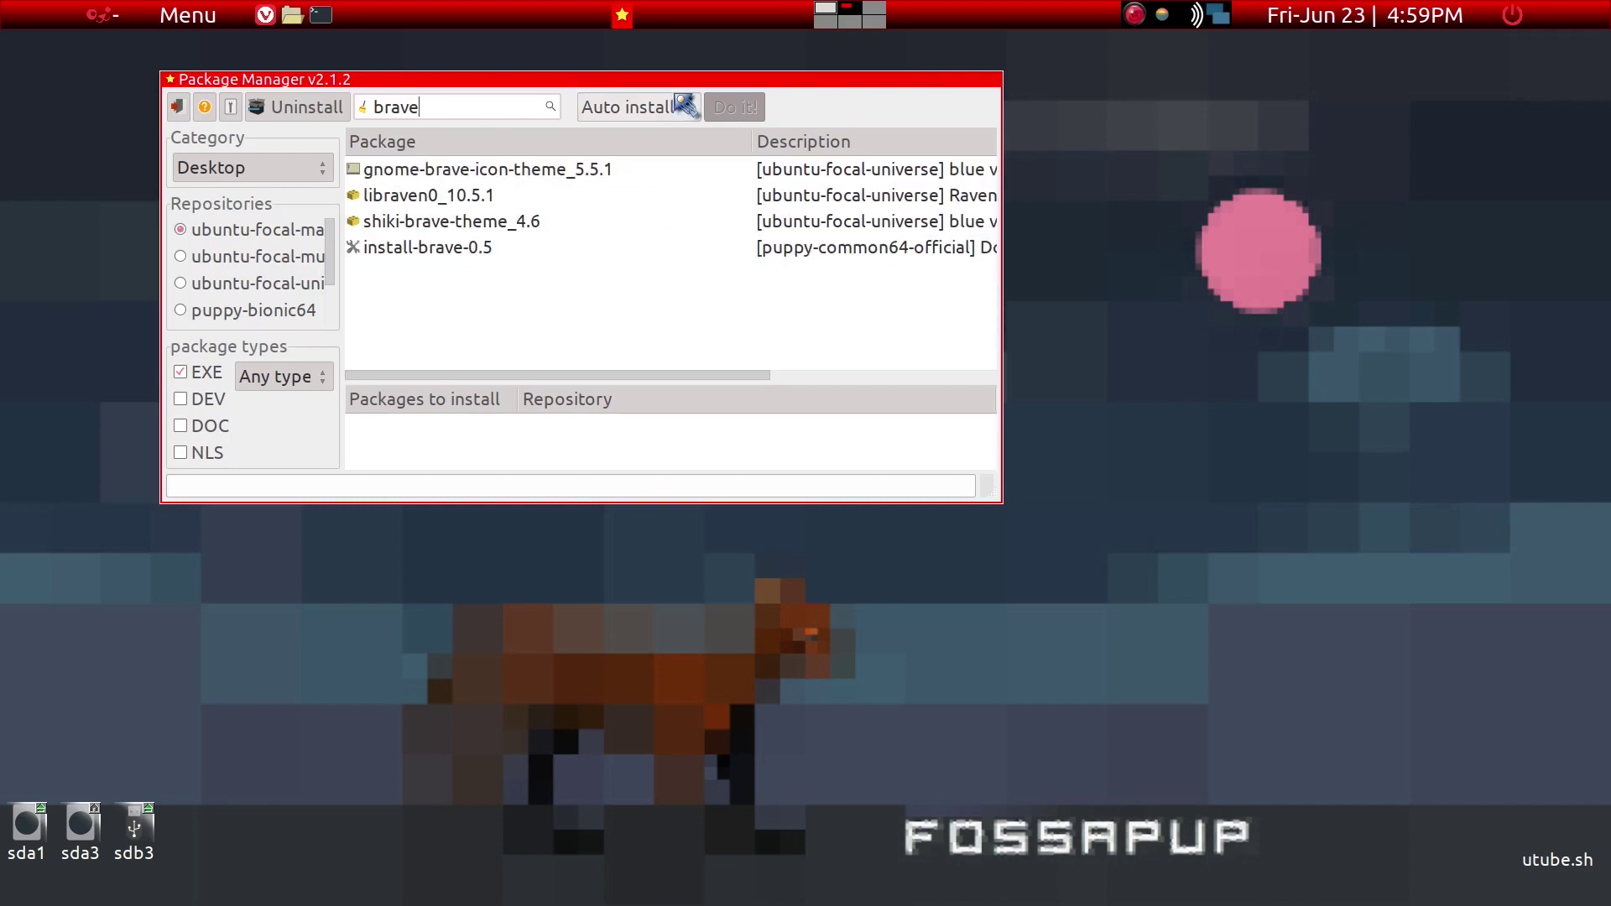
pyautogui.moveTo(673, 84); pyautogui.dragTo(697, 94)
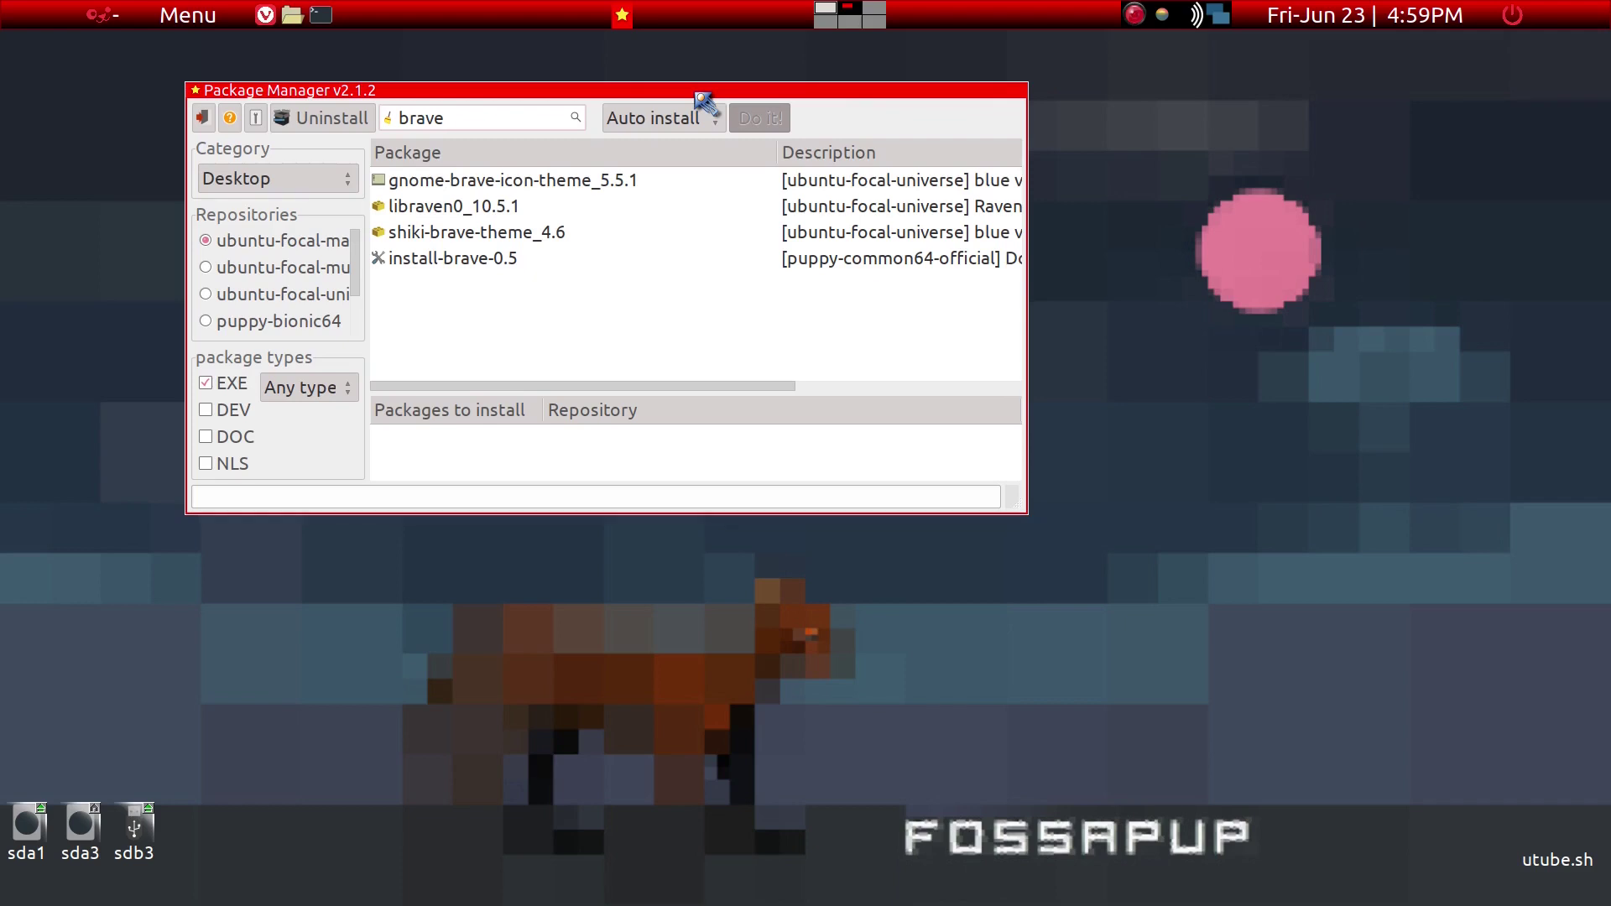
pyautogui.hotkey('alt', 'F4')
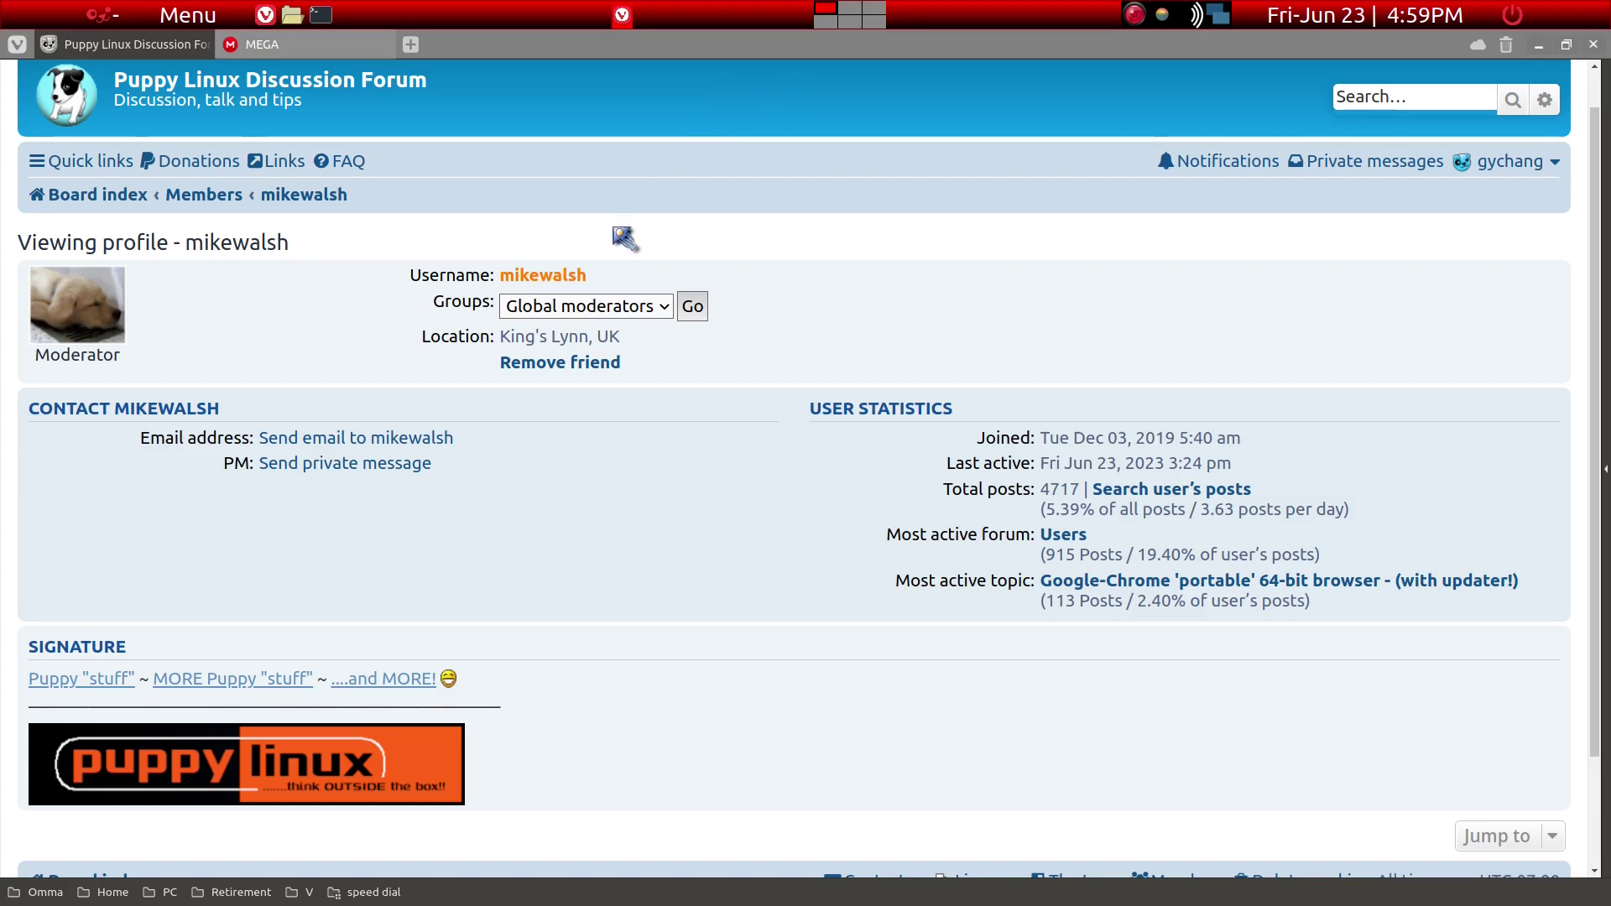
# Scroll to the top of the moderator's forum profile page
pyautogui.scroll(1, 514, 349)
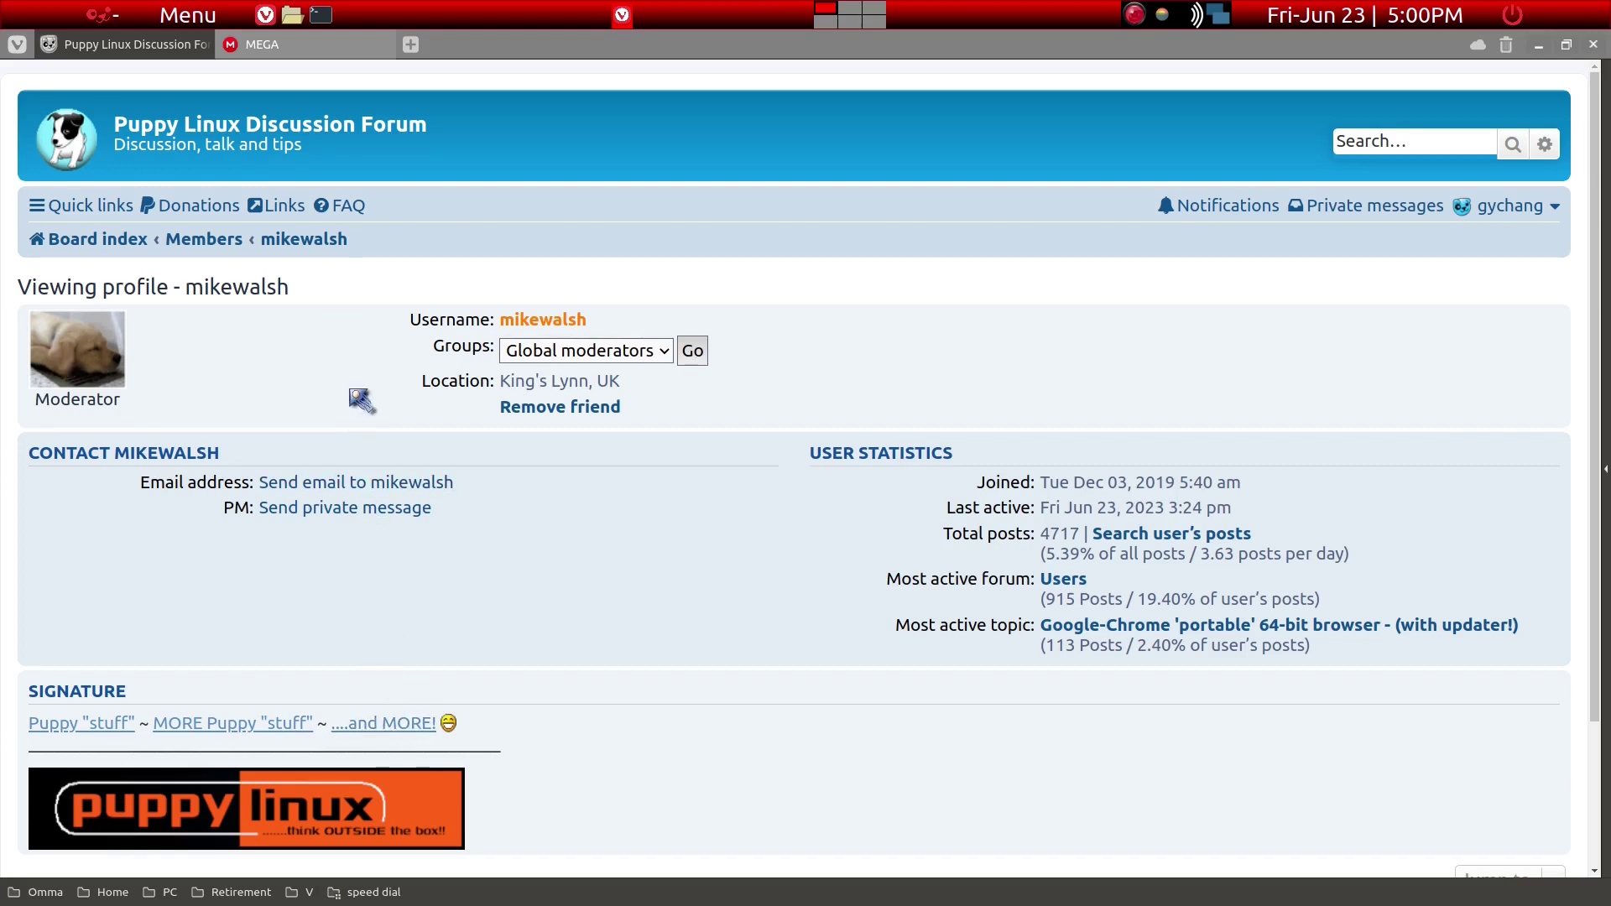
# Browse the MEGA 'LINUX STUFF....' shared folder and select the Browsers folder (3.44 GB)
pyautogui.click(306, 50)
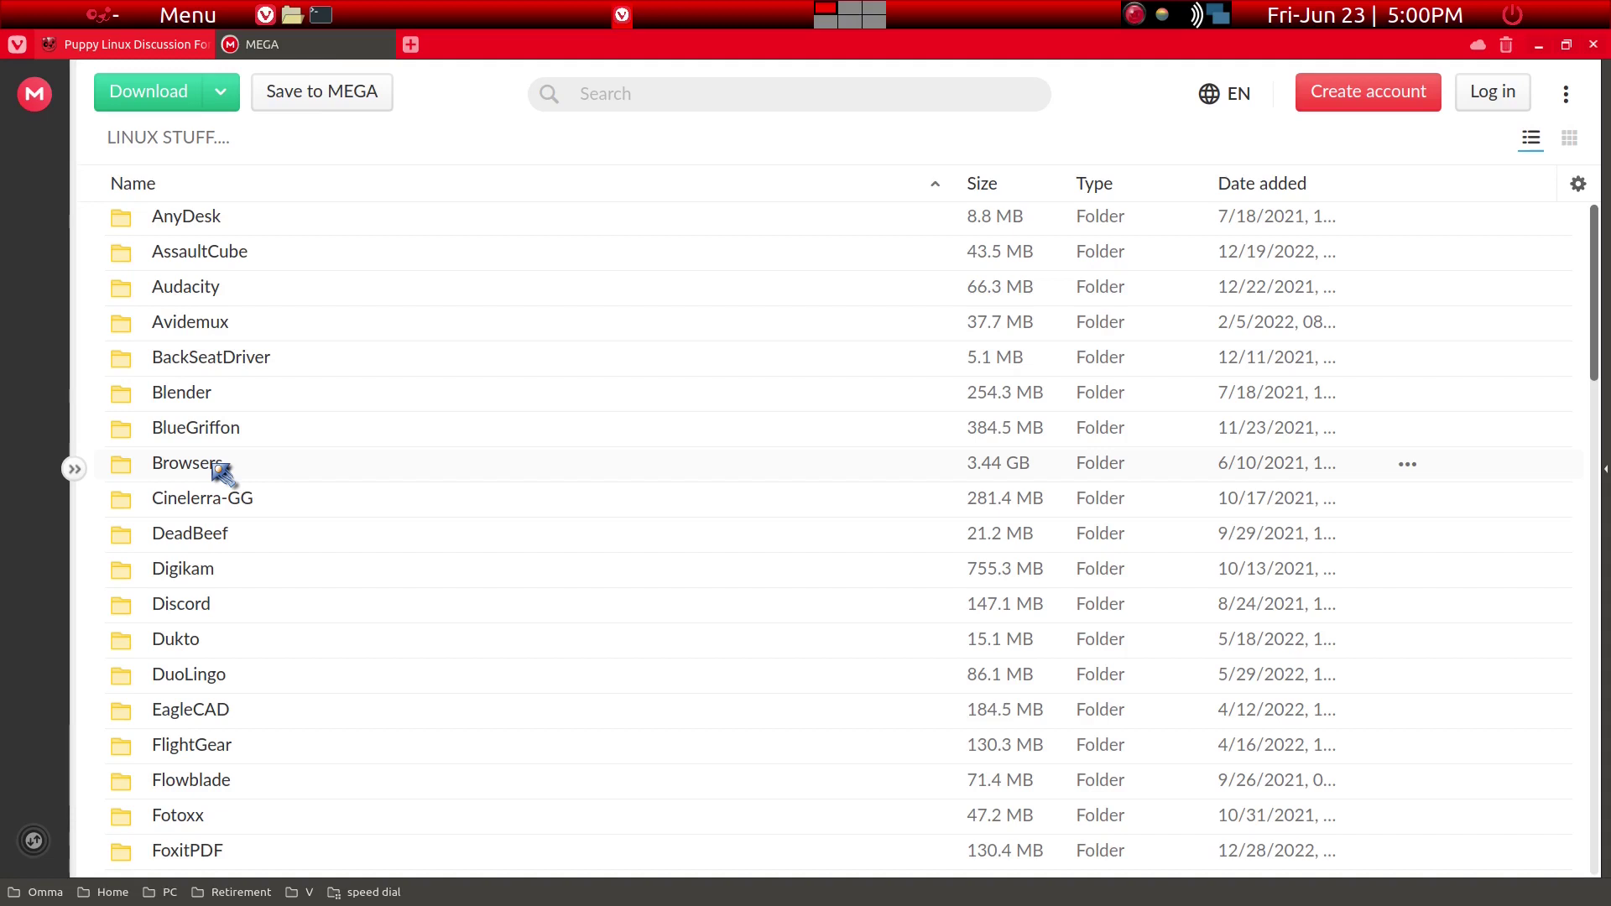
pyautogui.scroll(-1, 222, 472)
pyautogui.scroll(-1, 236, 479)
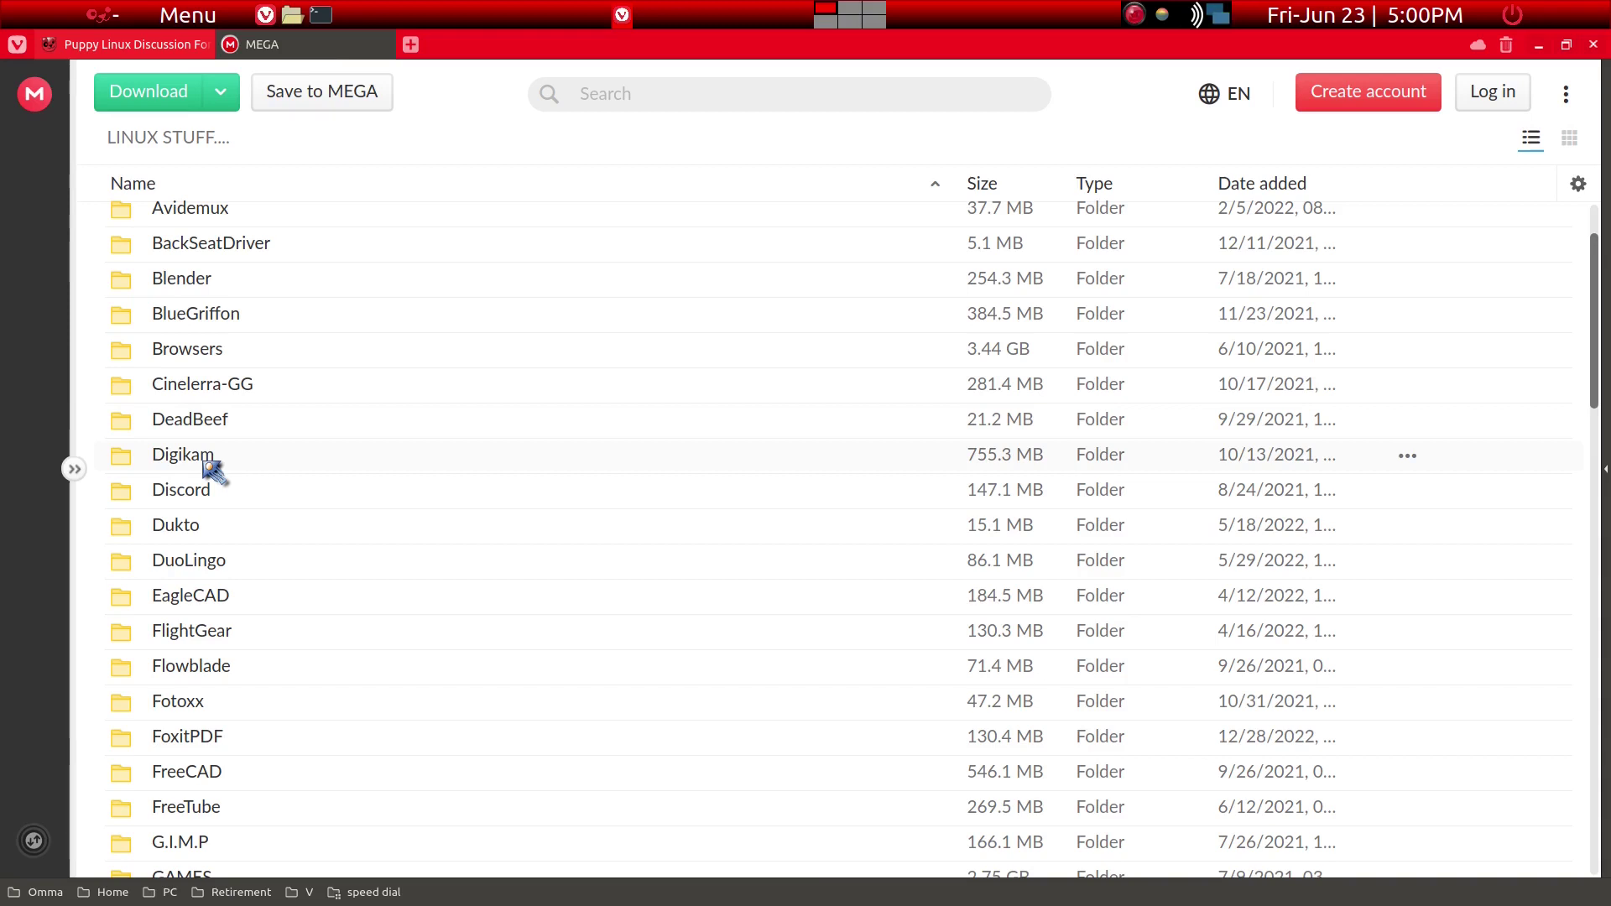
pyautogui.scroll(-4, 205, 463)
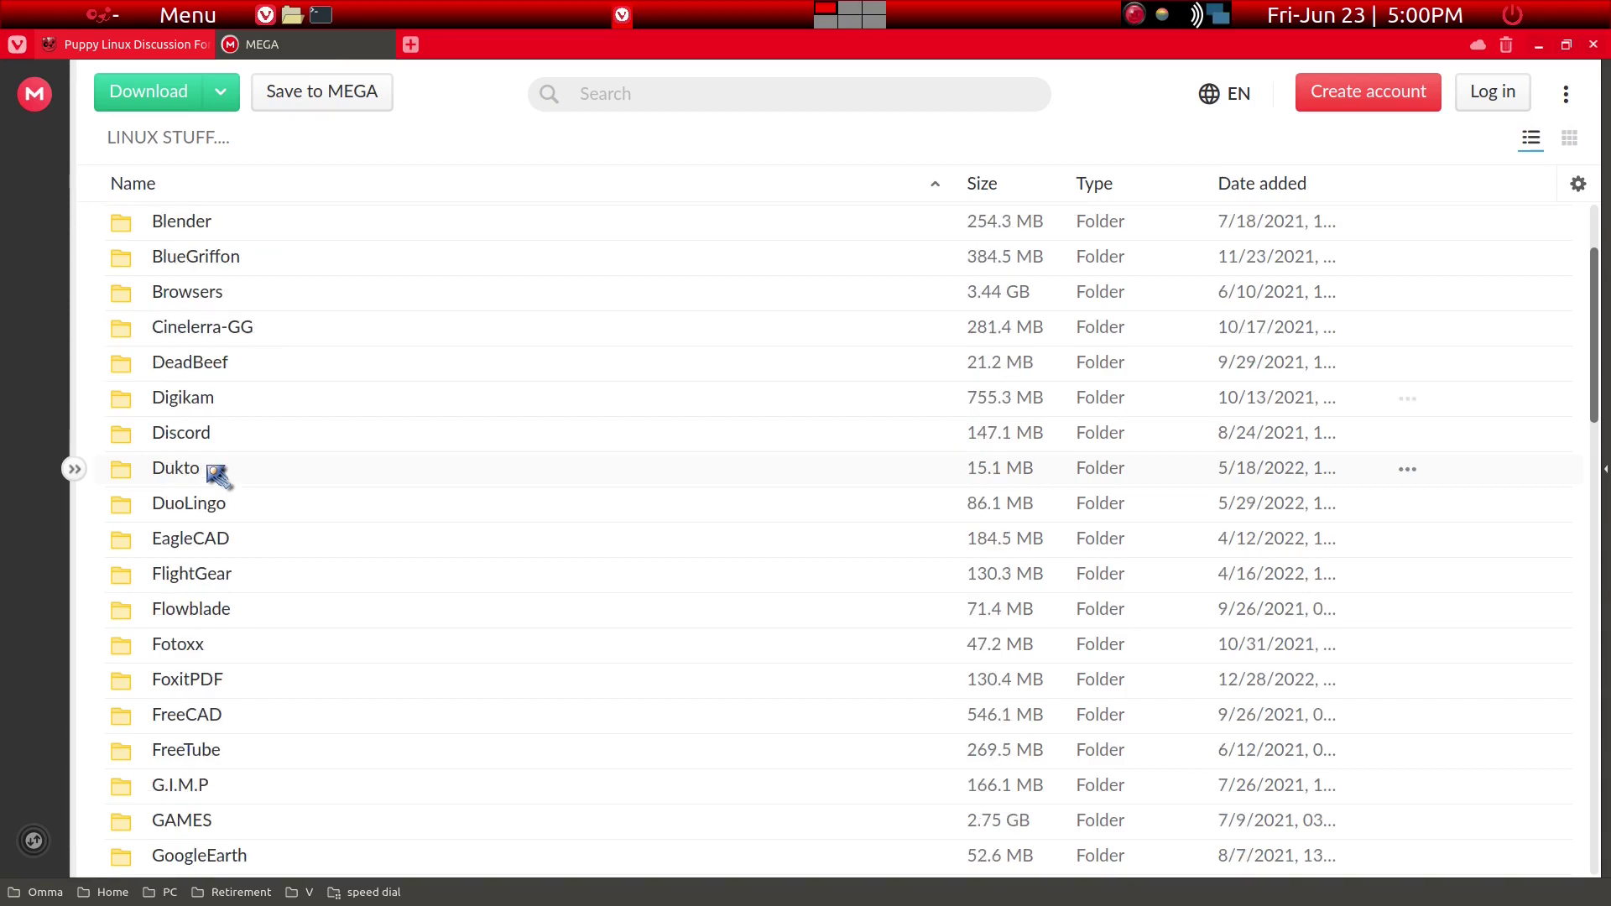
pyautogui.scroll(-4, 228, 544)
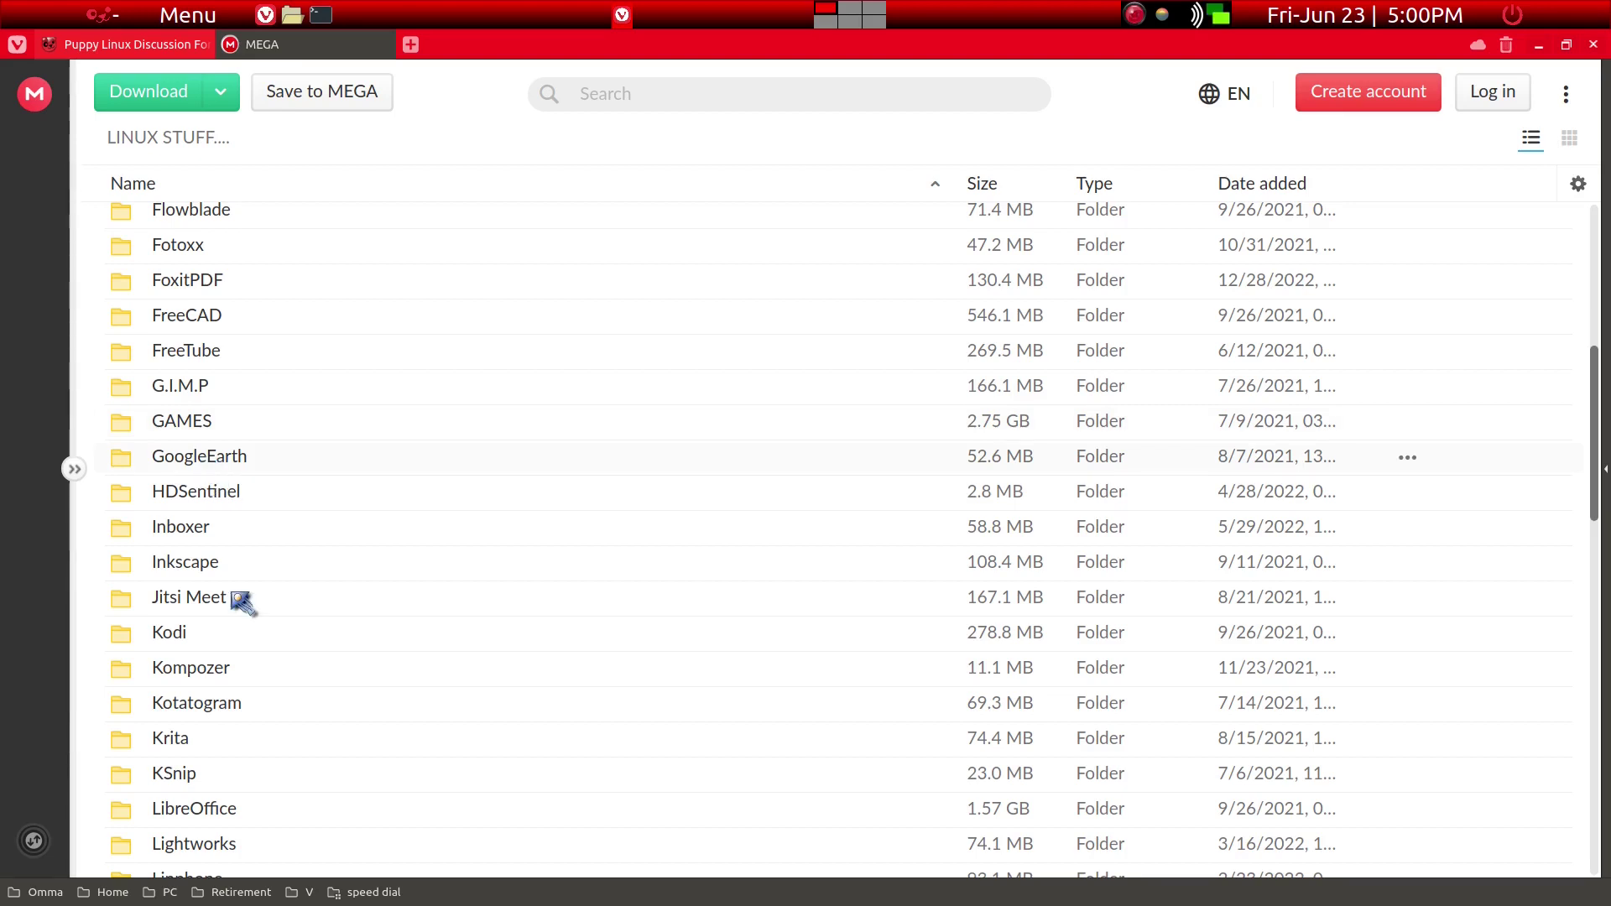
pyautogui.scroll(-2, 235, 600)
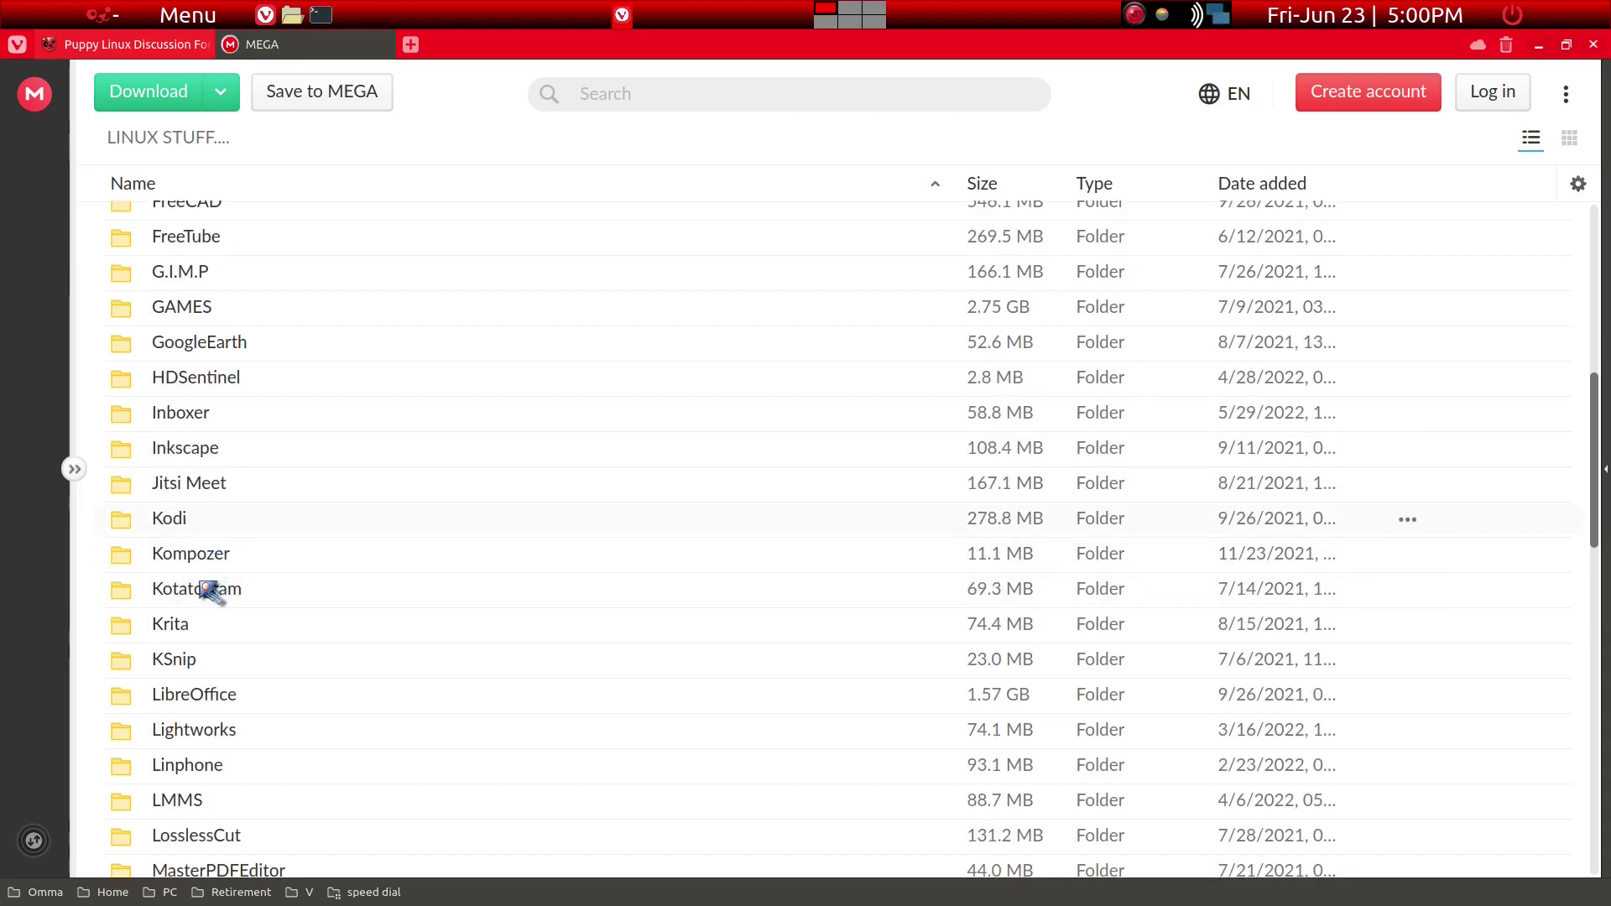
pyautogui.scroll(-2, 209, 643)
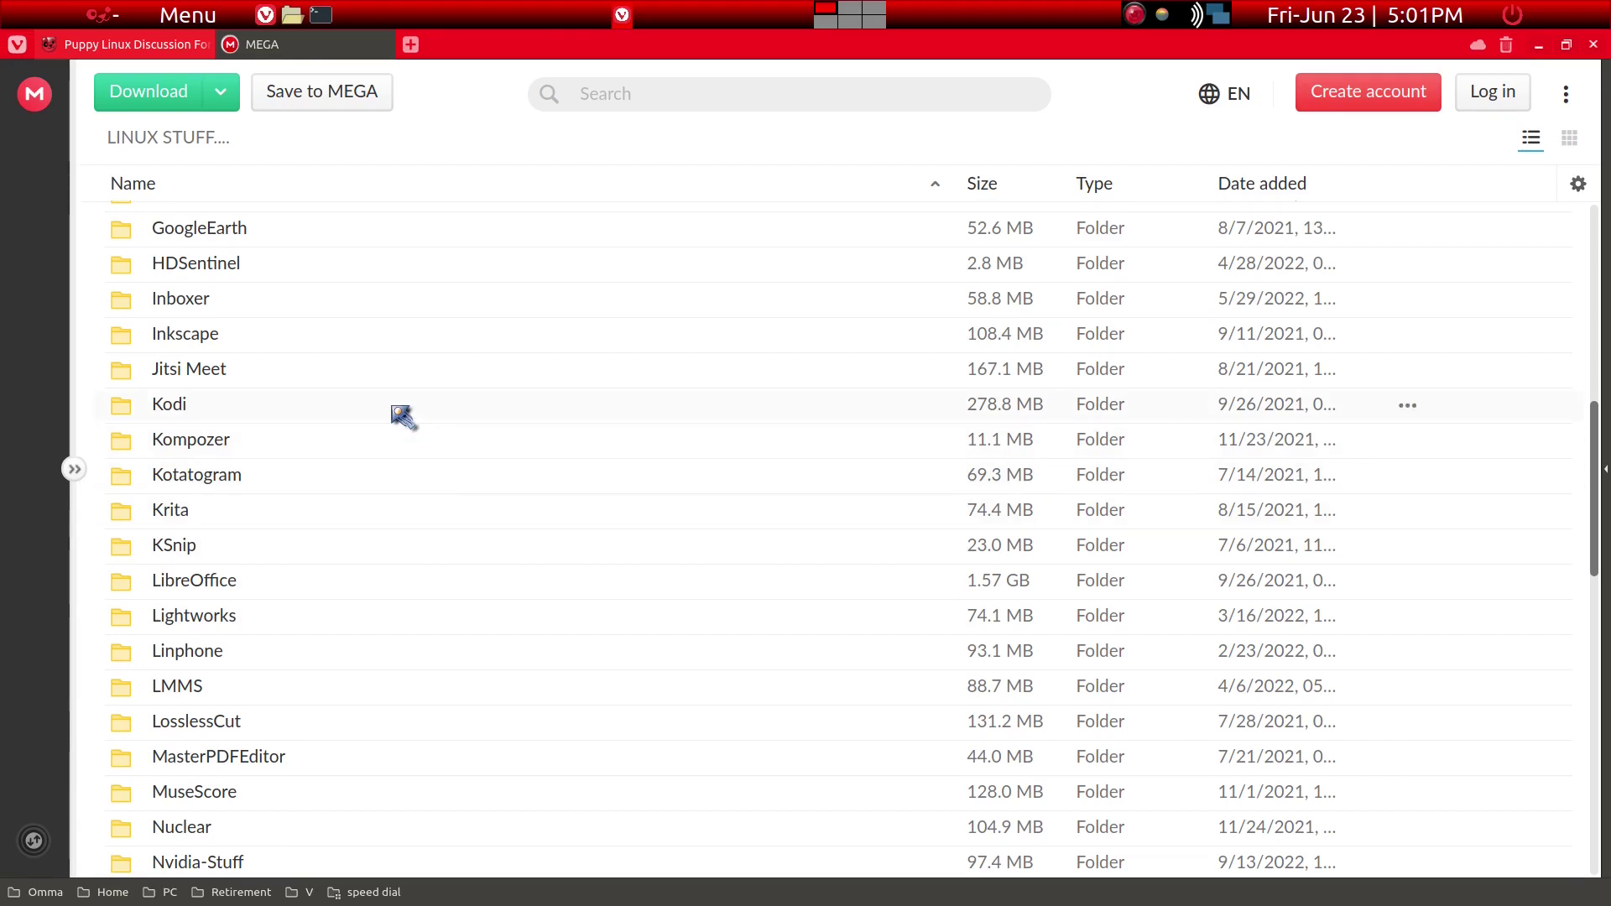
pyautogui.scroll(6, 403, 417)
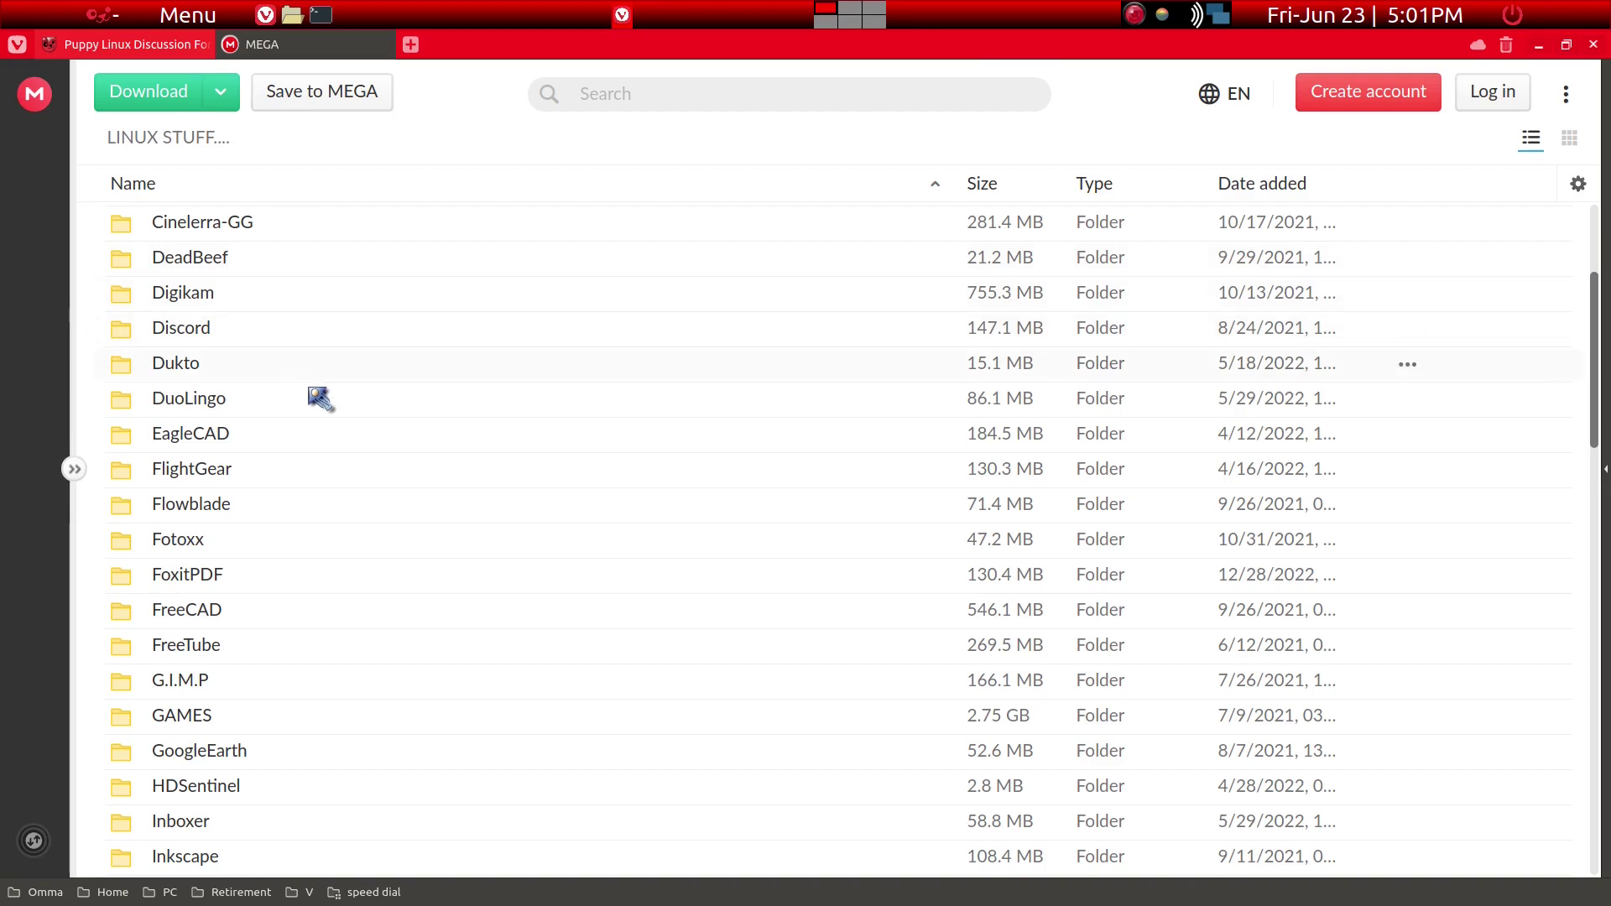
pyautogui.scroll(3, 331, 403)
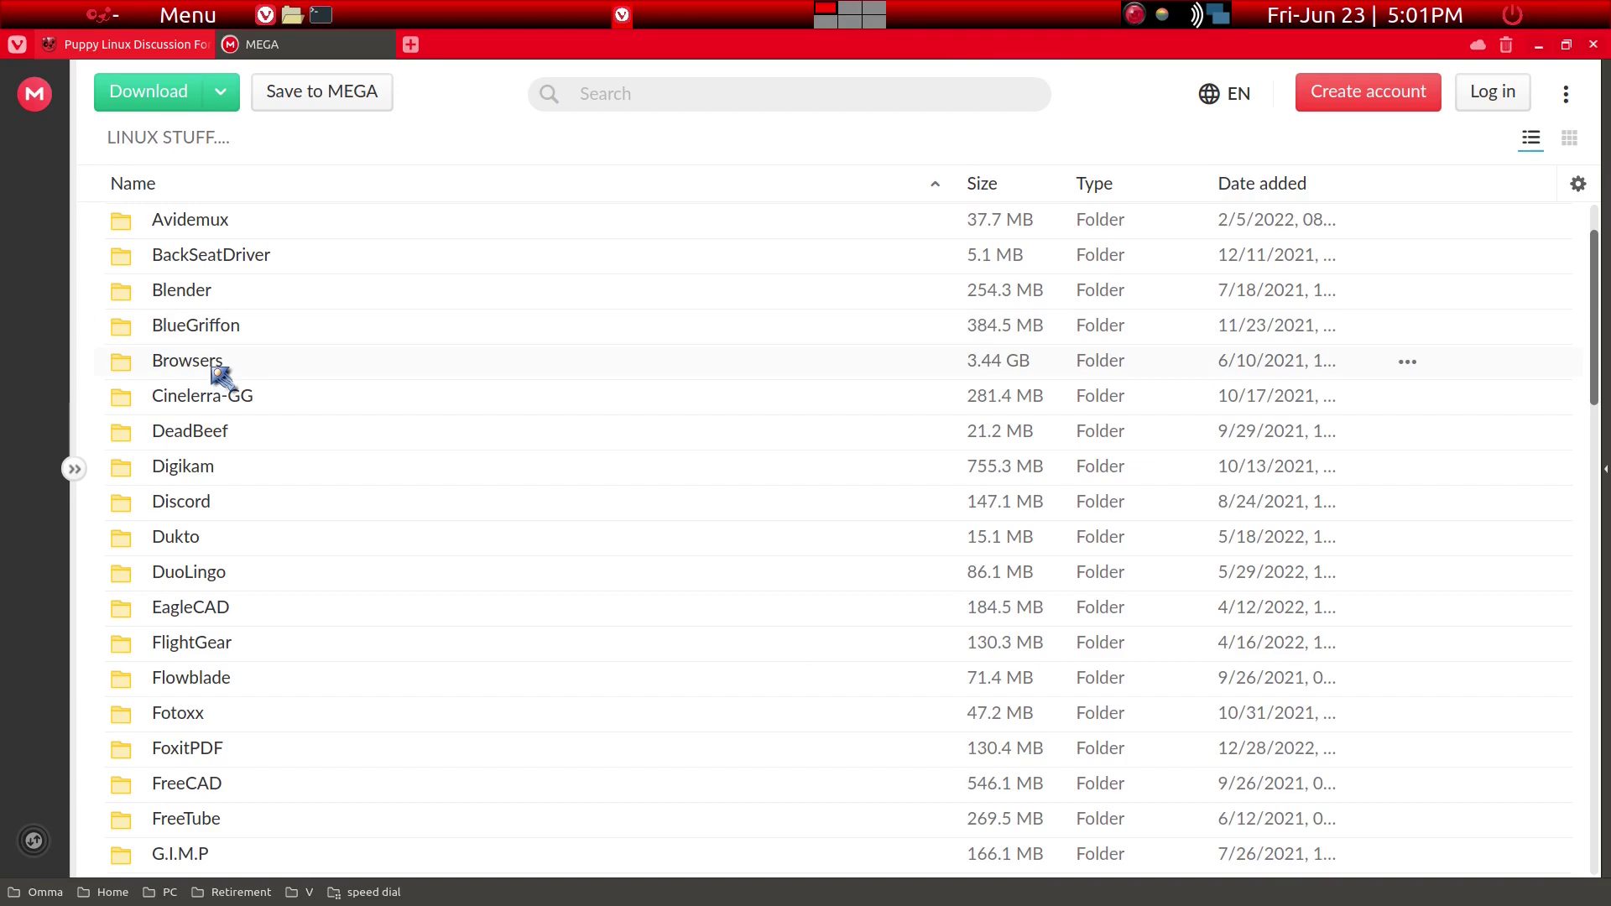
pyautogui.click(214, 369)
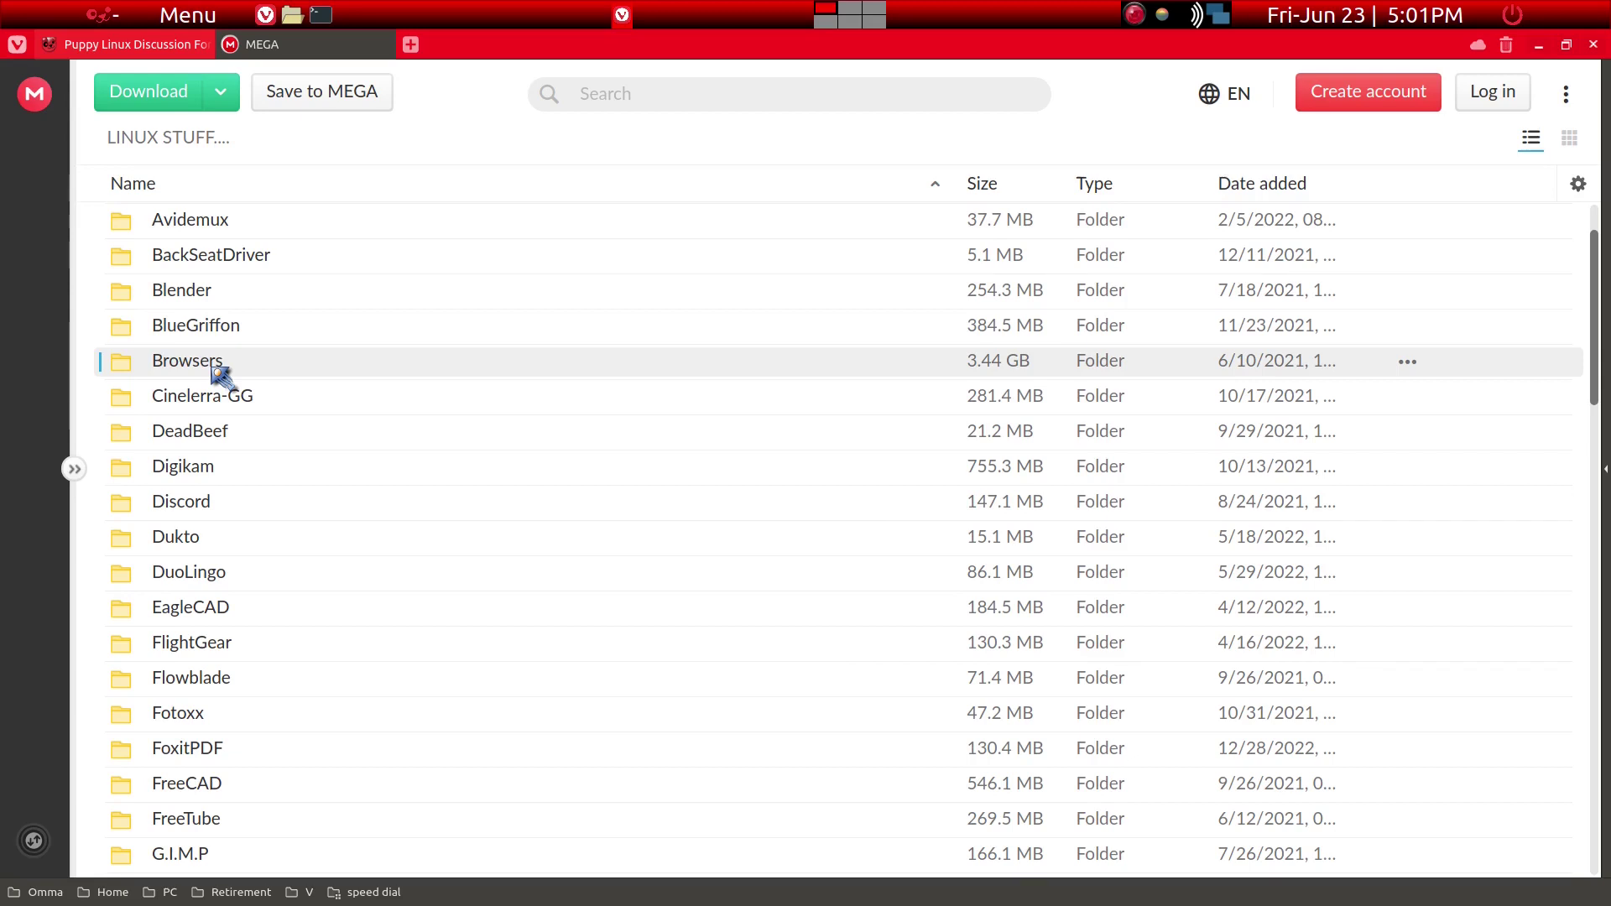
# Open the Browsers folder and then its Brave subfolder in MEGA
pyautogui.doubleClick(221, 373)
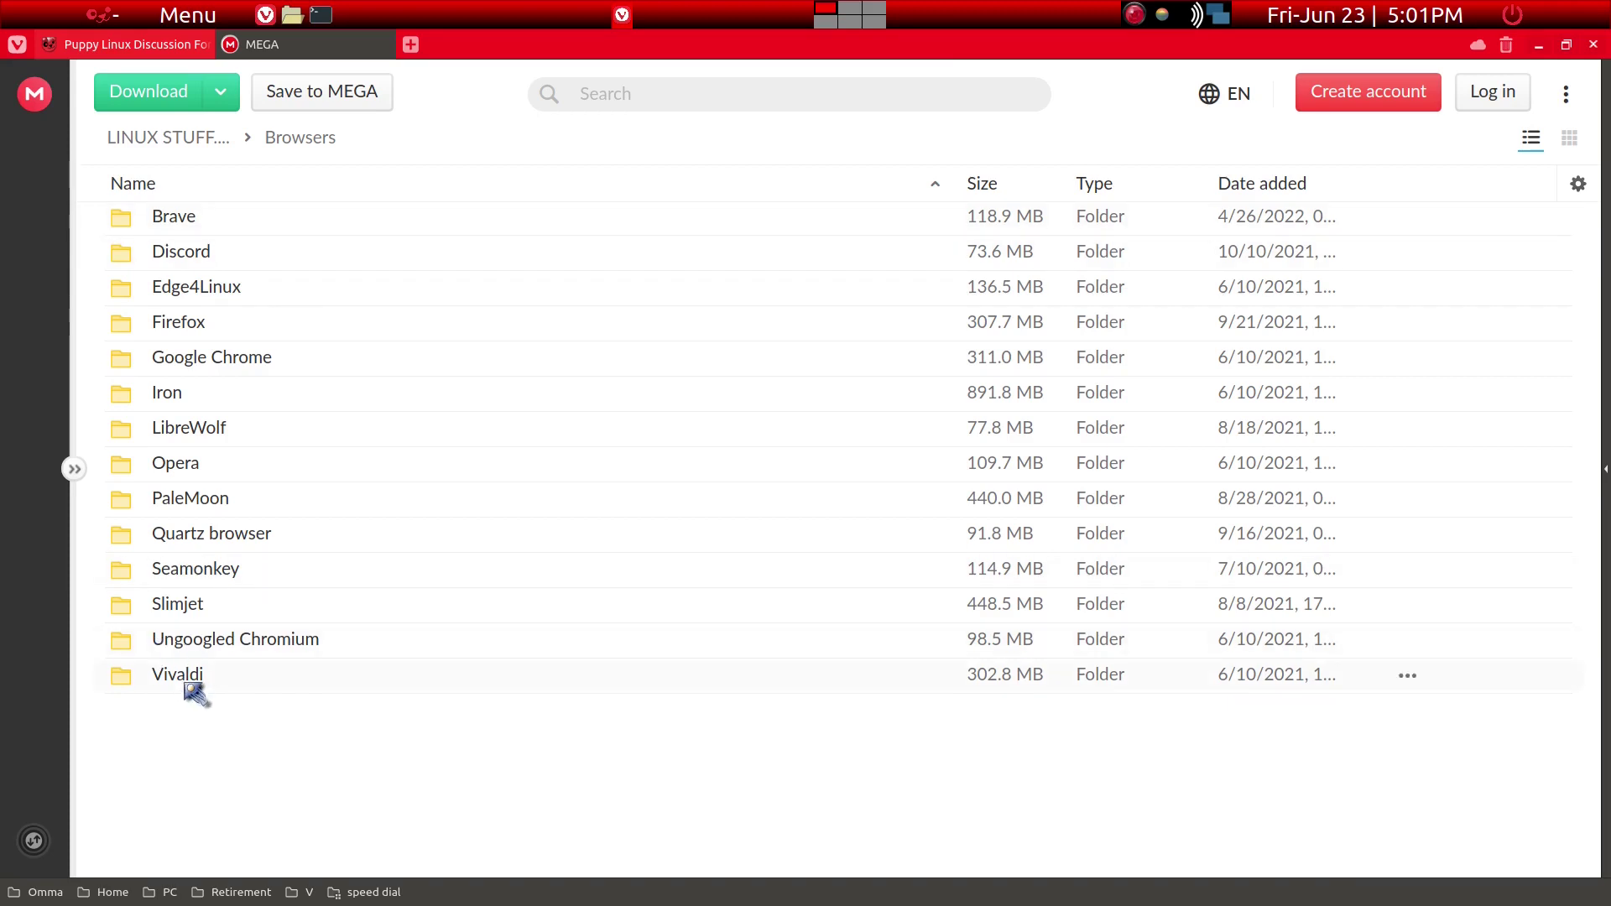
pyautogui.click(198, 234)
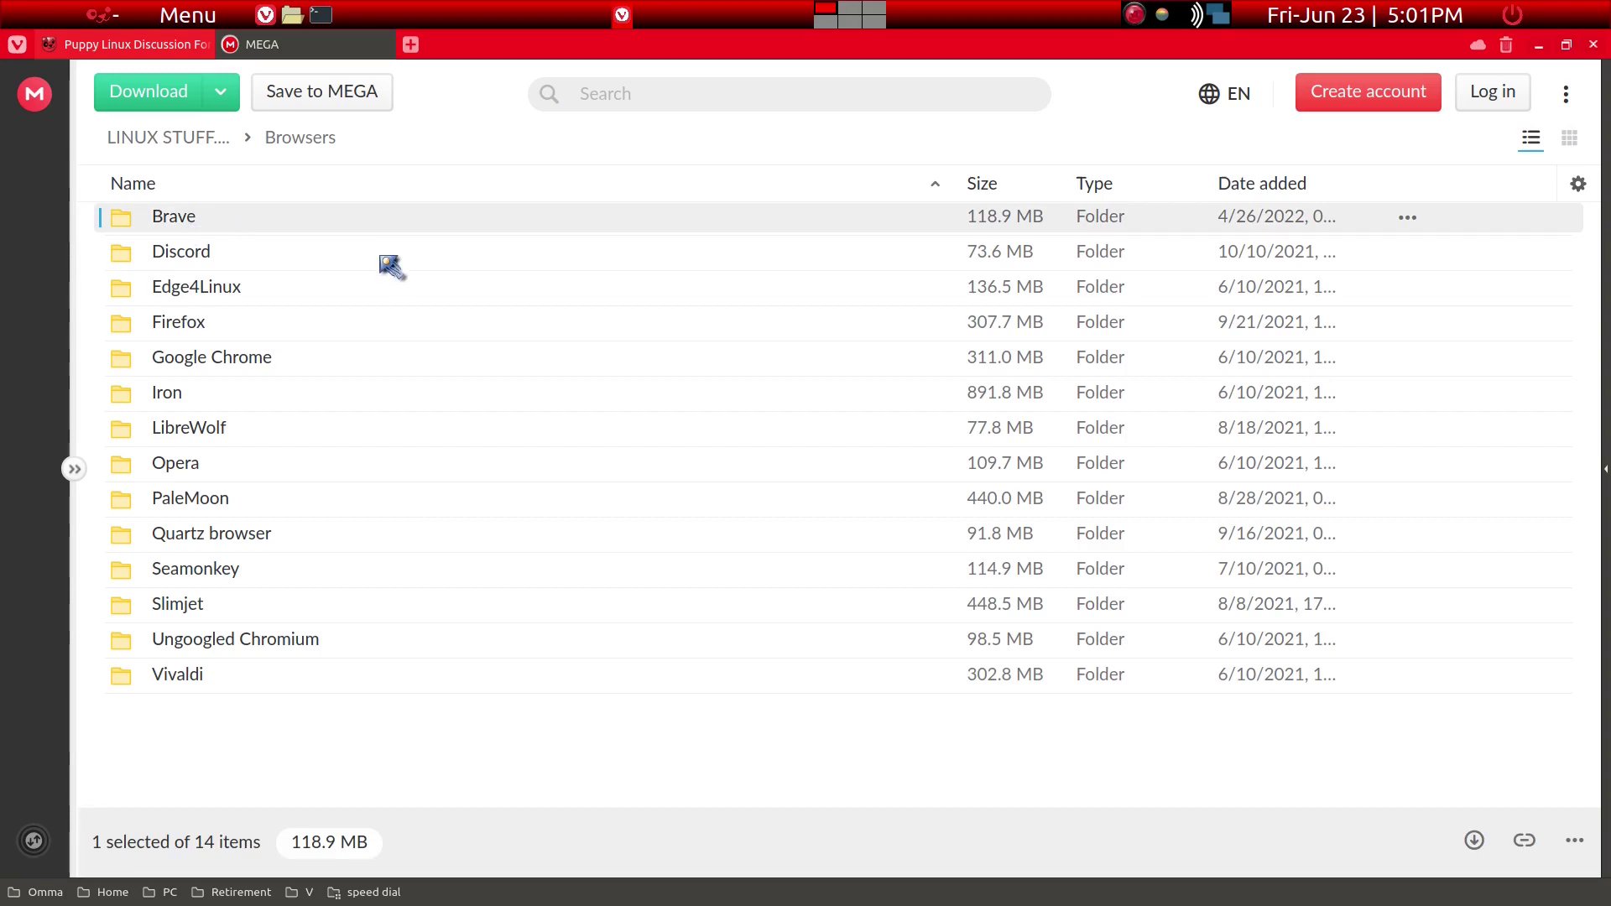
pyautogui.press('Return')
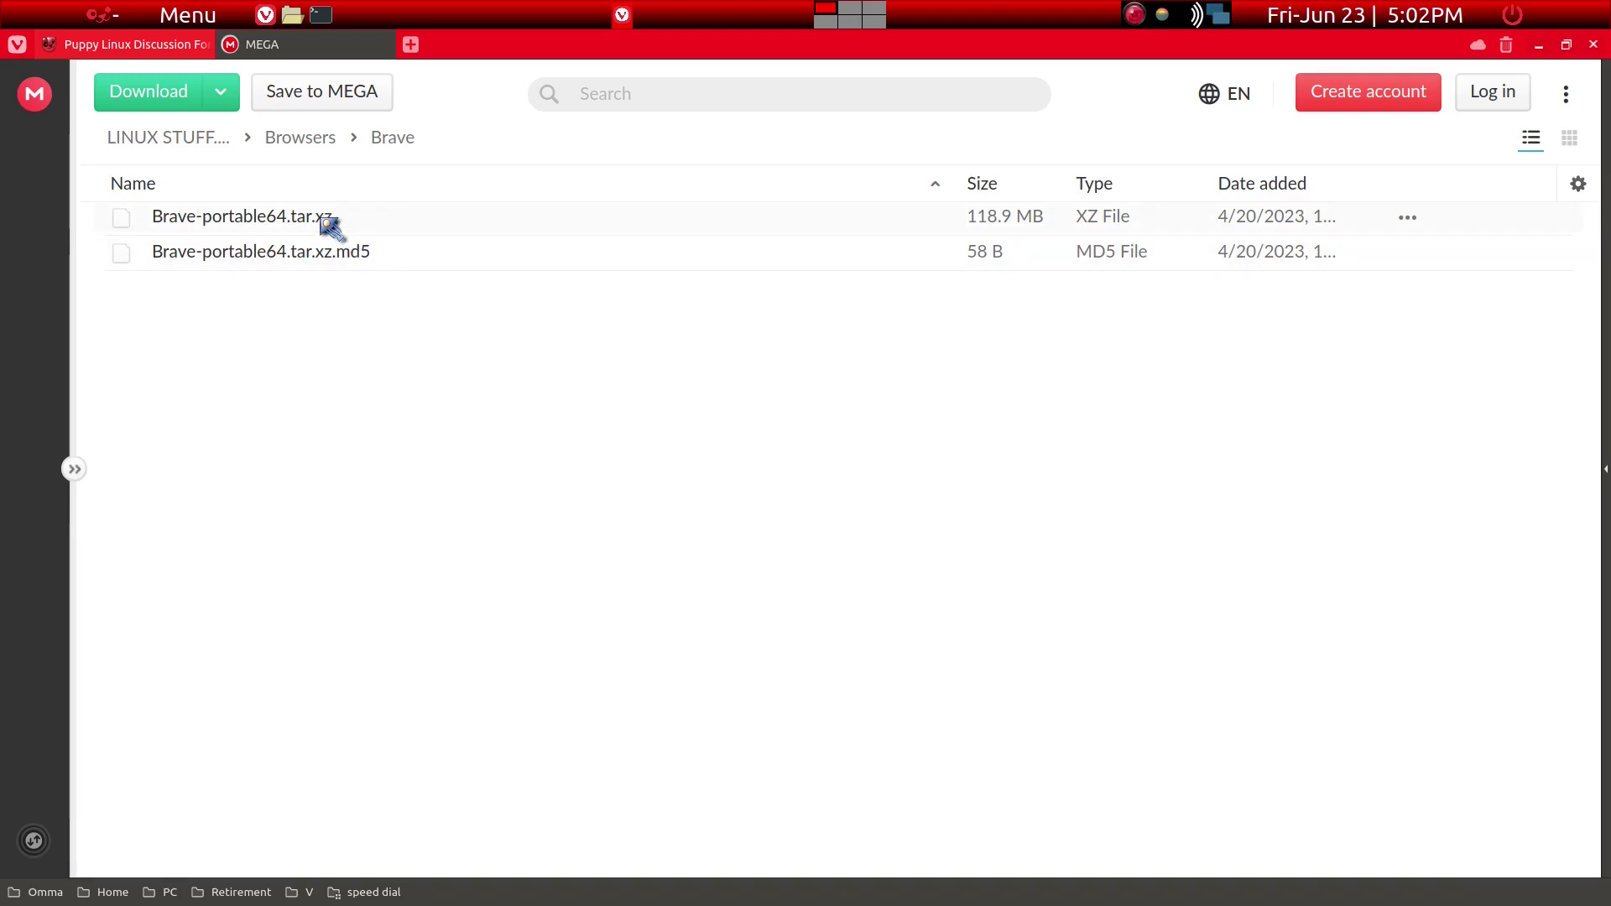
# Start a standard download of Brave-portable64.tar.xz (118.9 MB)
pyautogui.click(330, 225)
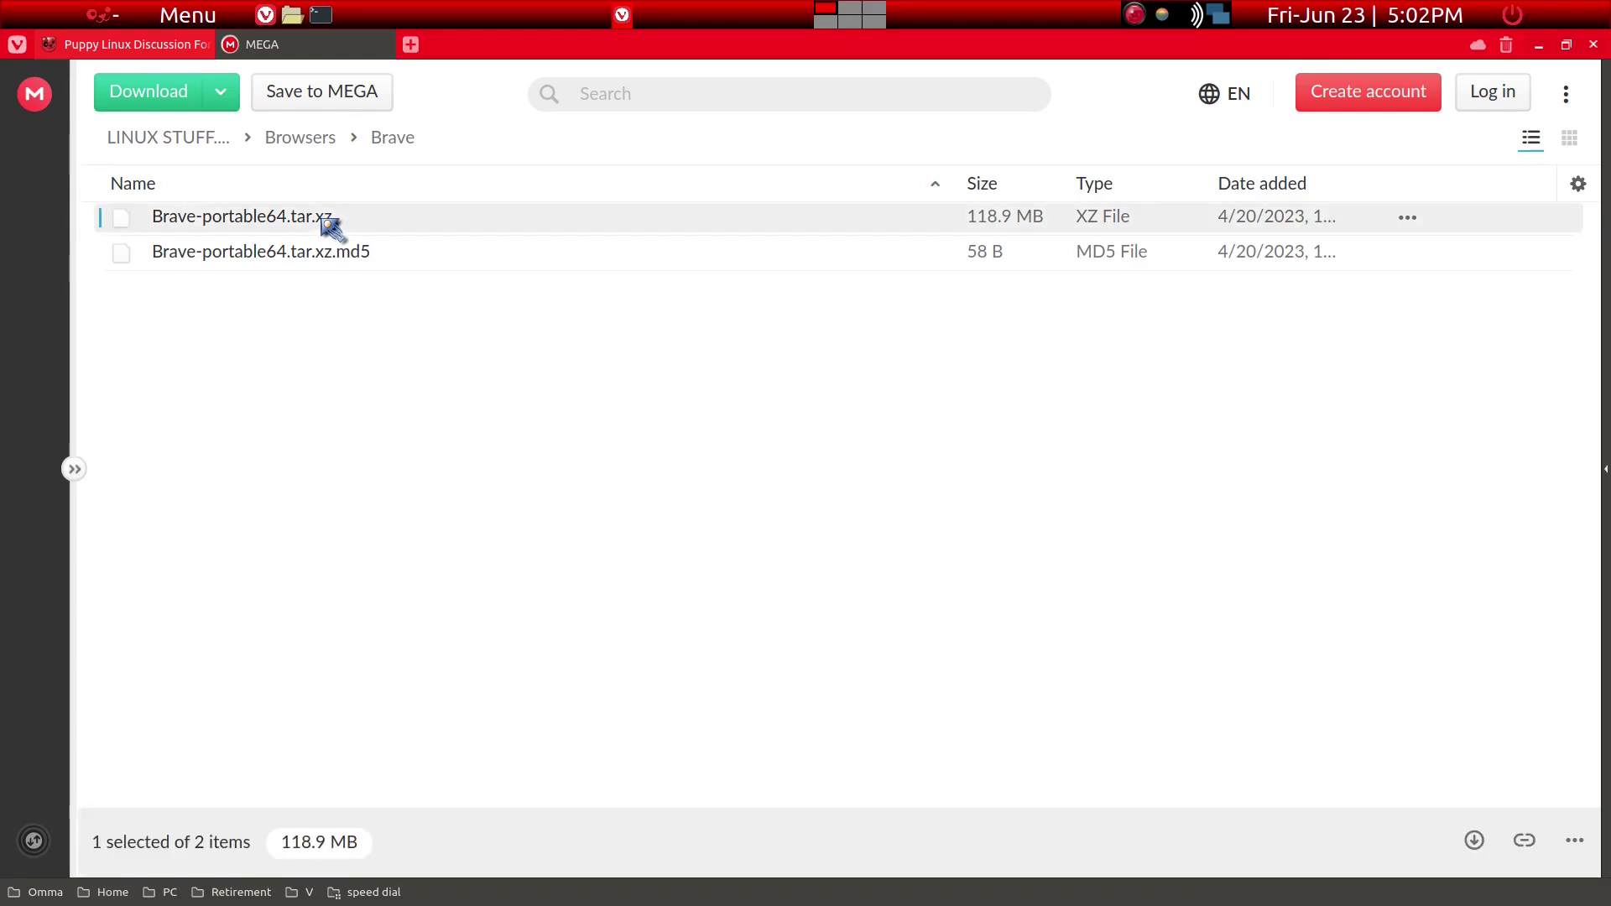
pyautogui.rightClick(329, 225)
pyautogui.moveTo(403, 254)
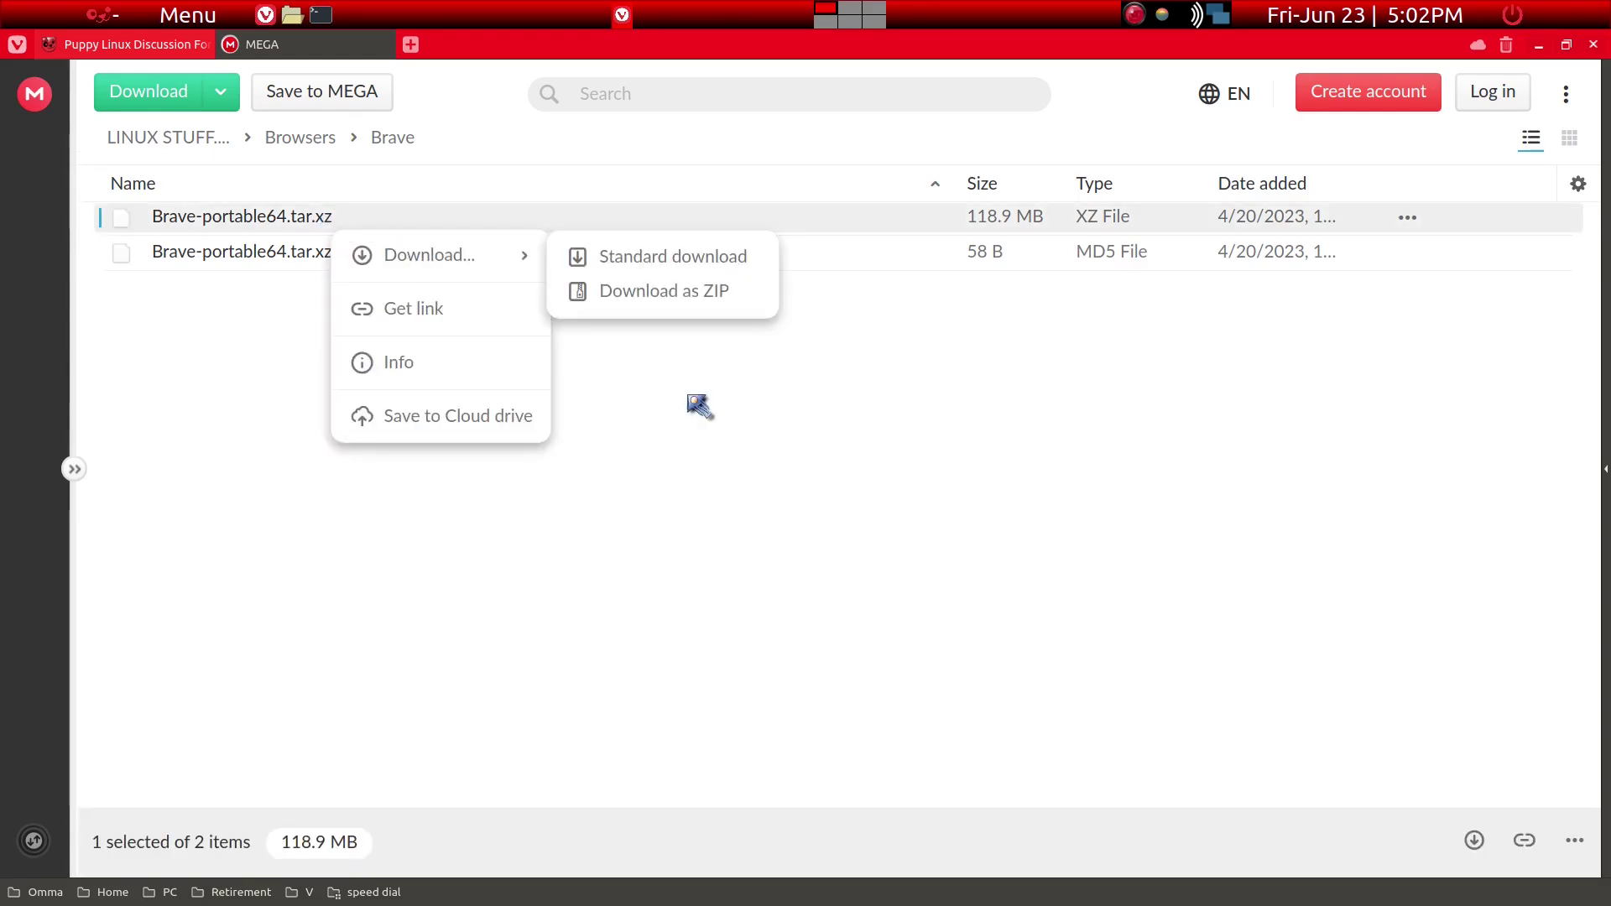
pyautogui.click(749, 437)
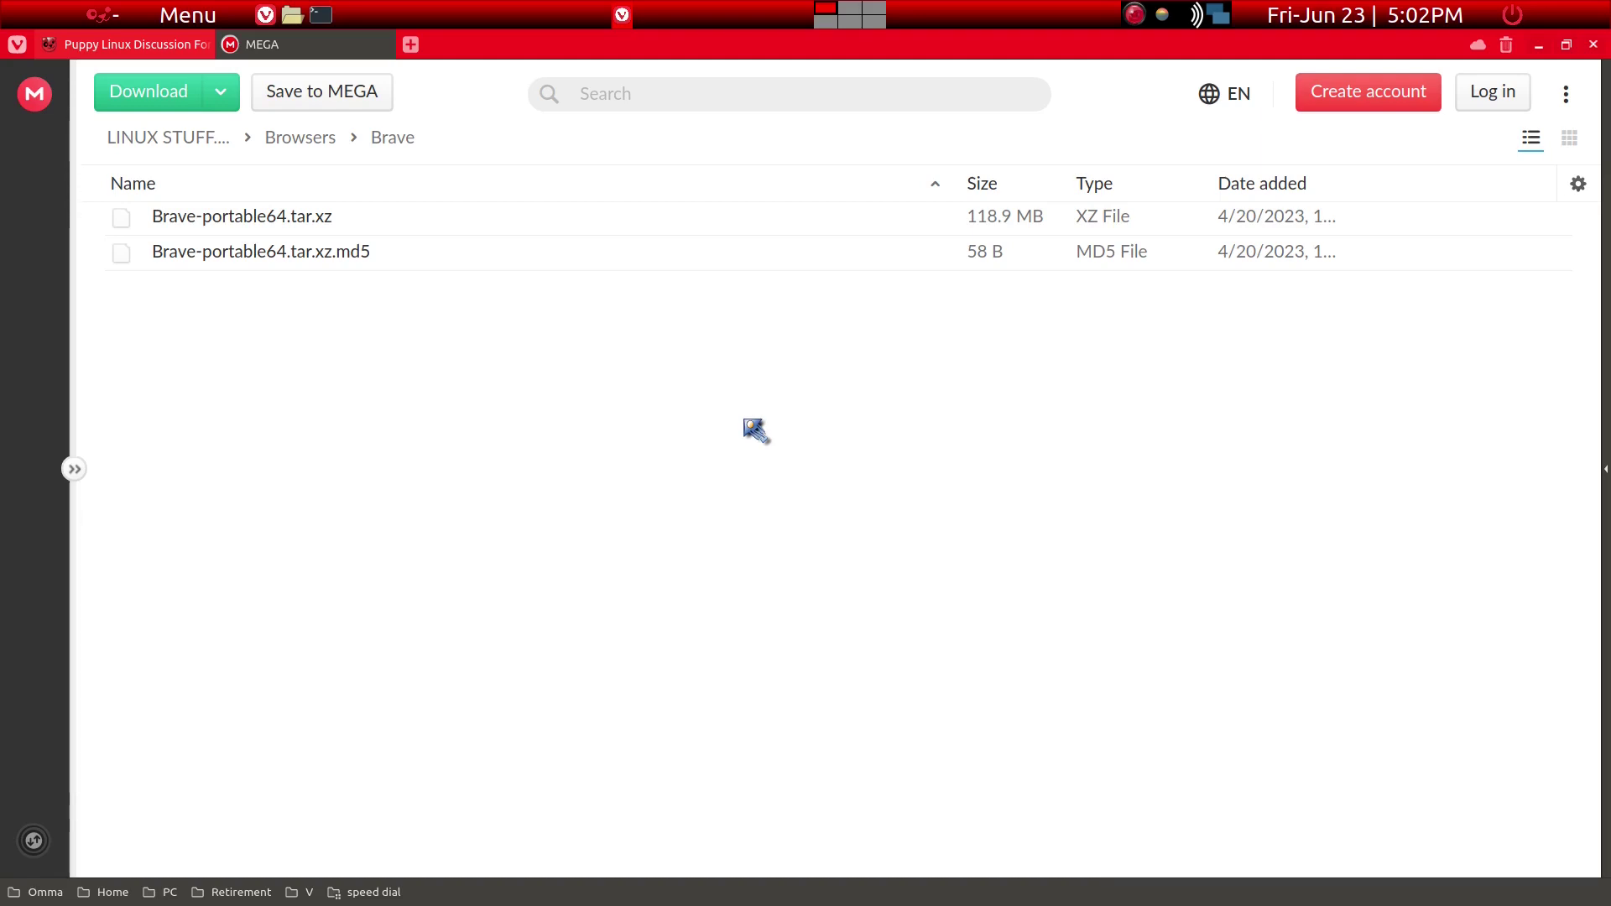
# Switch to the second desktop and close the two extra ROX-Filer windows
pyautogui.hotkey('ctrl', 'alt', 'Right')
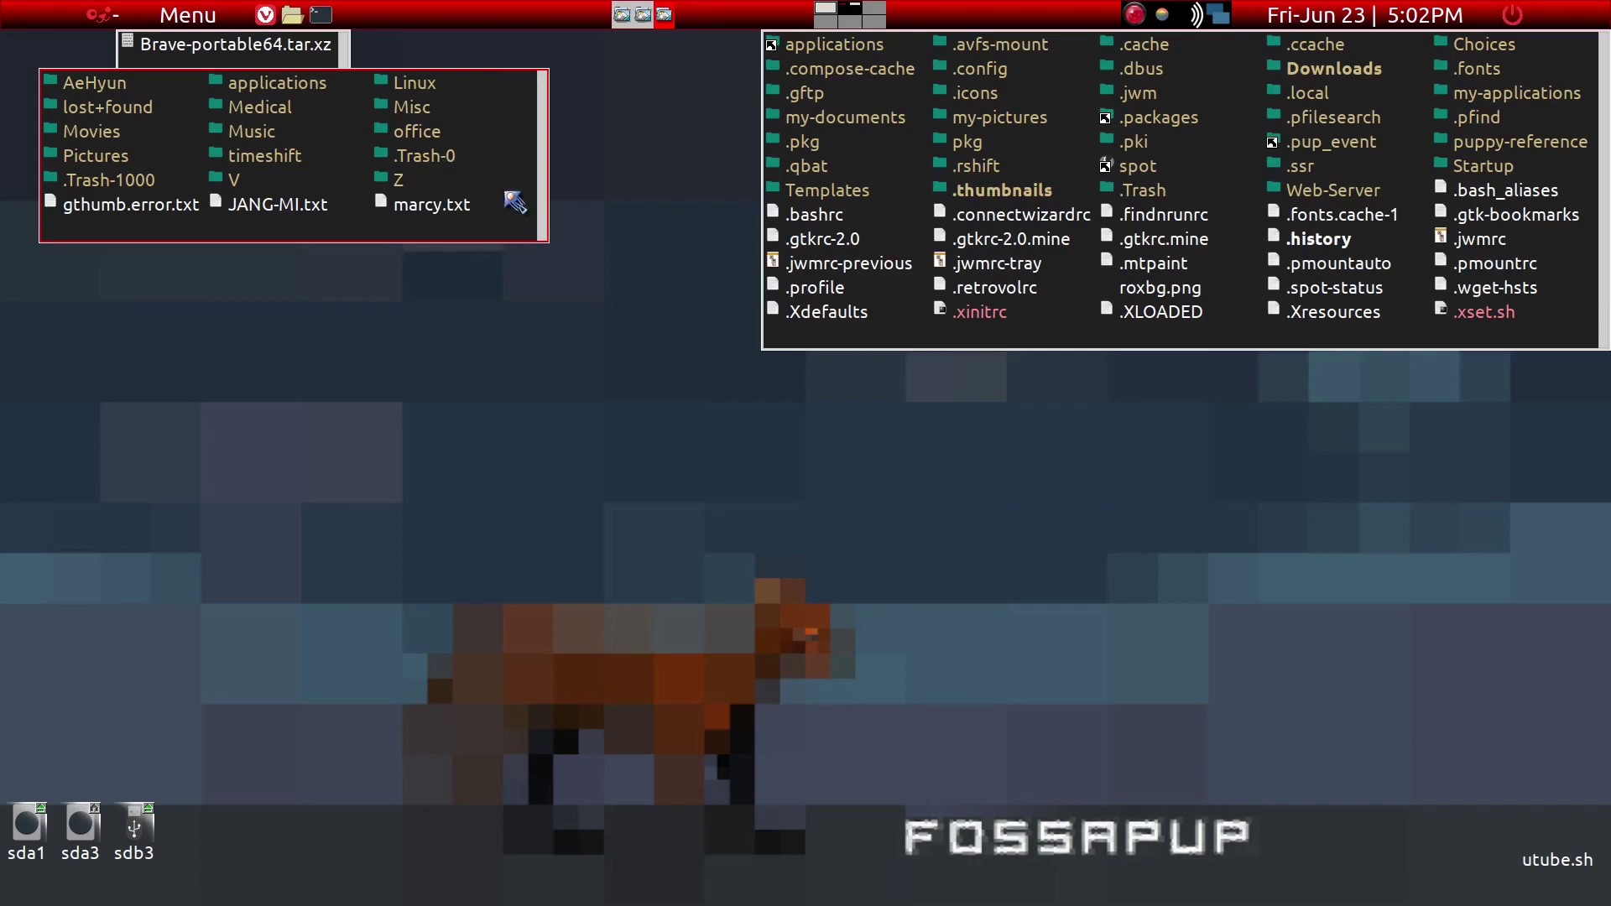
pyautogui.hotkey('ctrl', 'q')
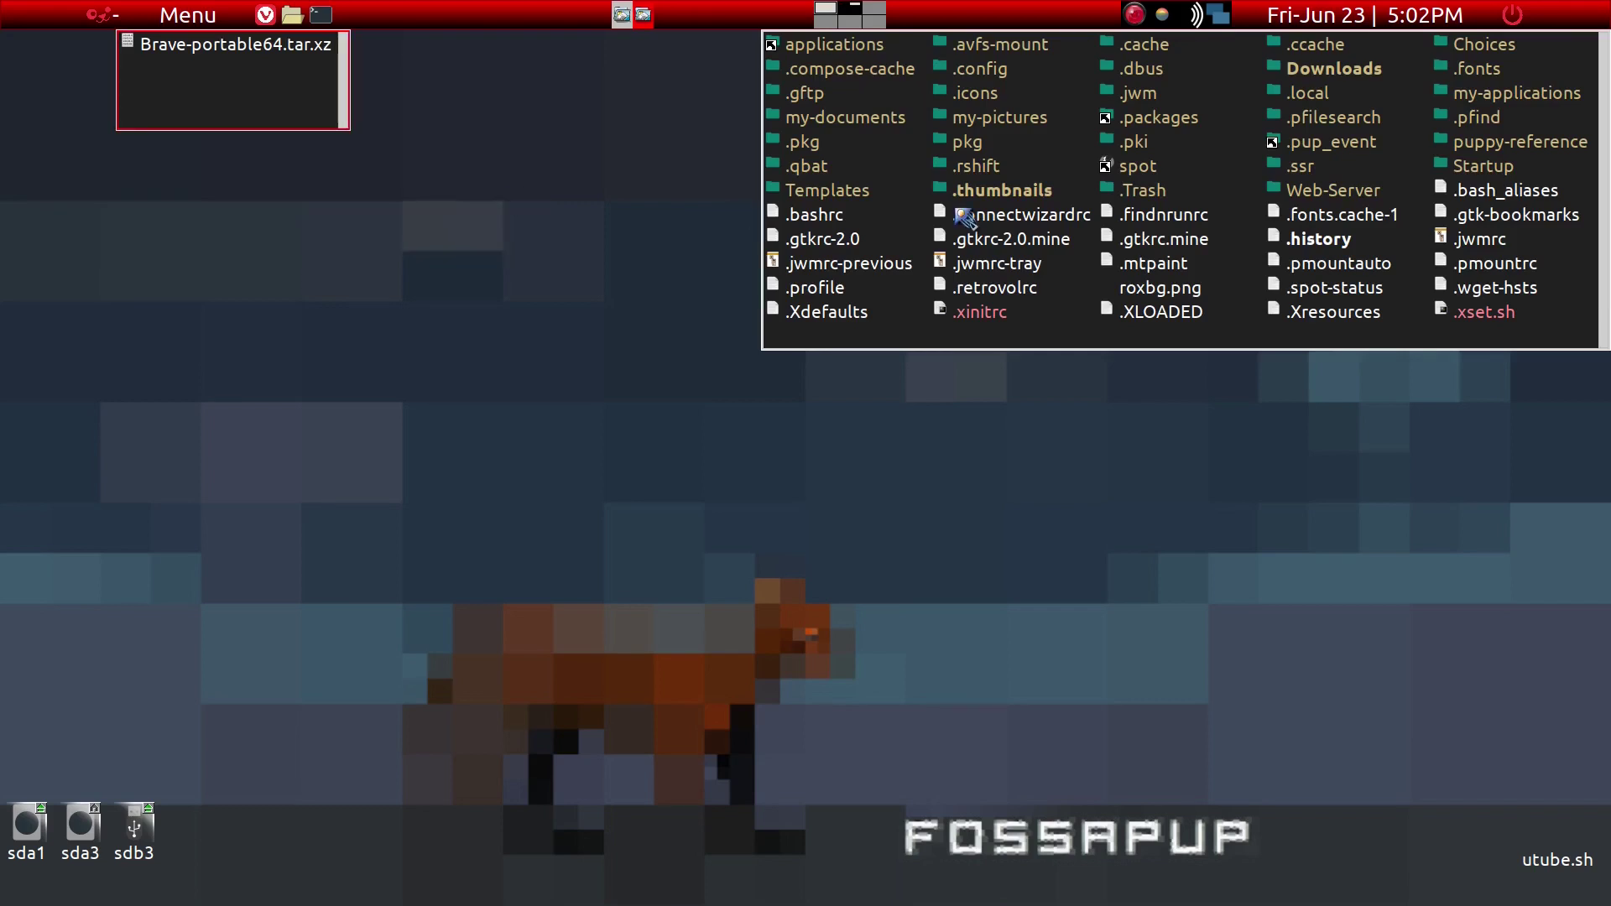
pyautogui.hotkey('ctrl', 'q')
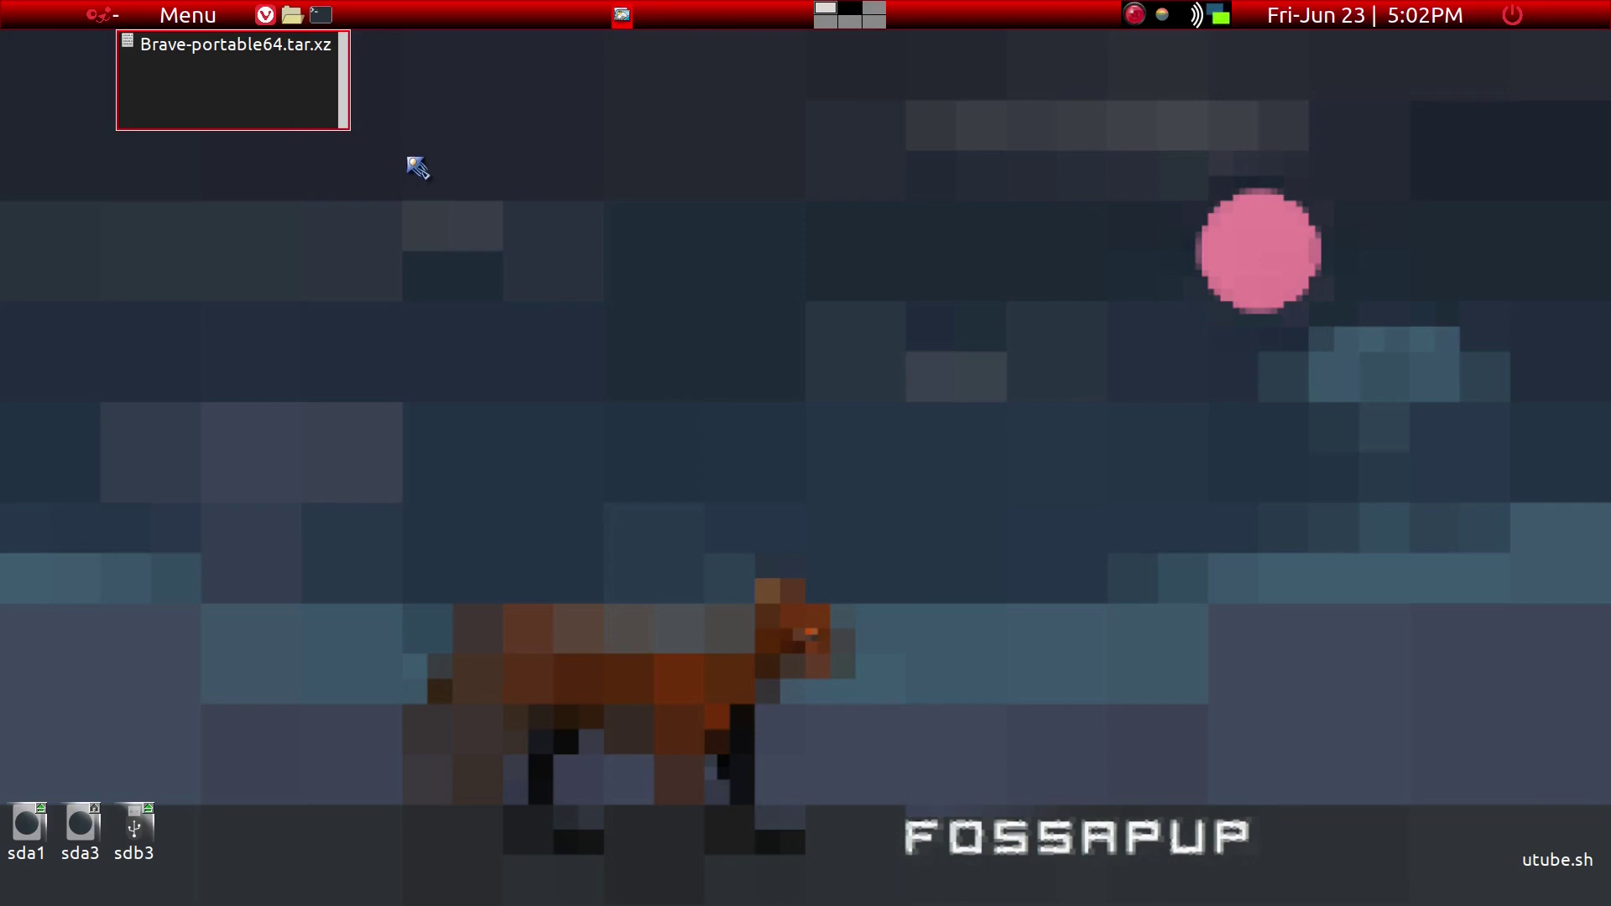
pyautogui.press('/')
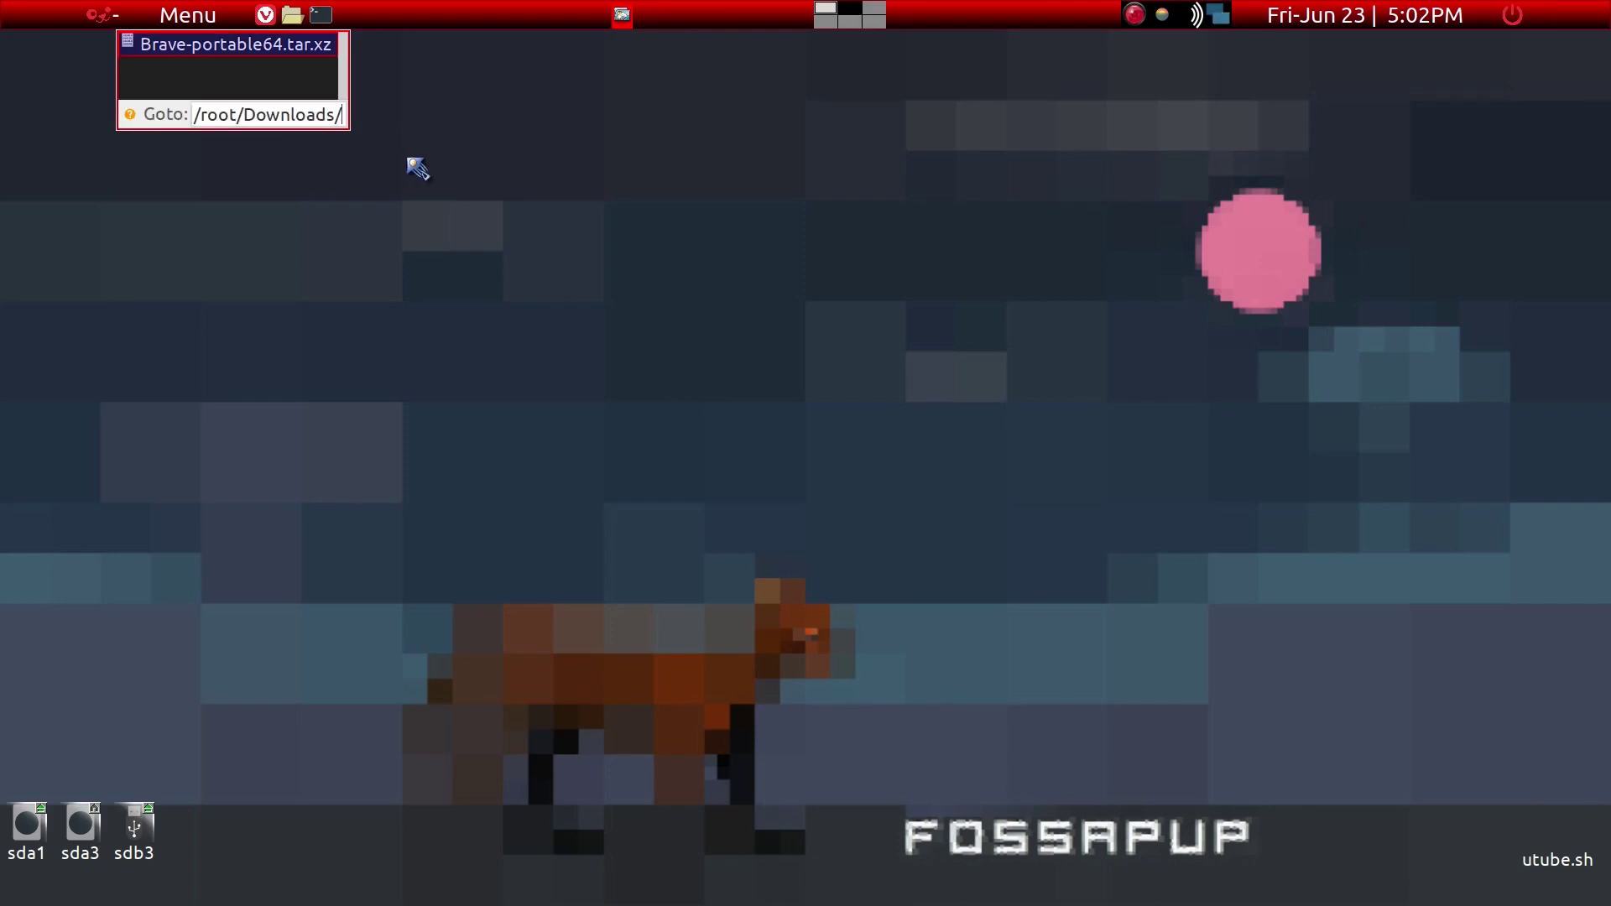
pyautogui.click(302, 92)
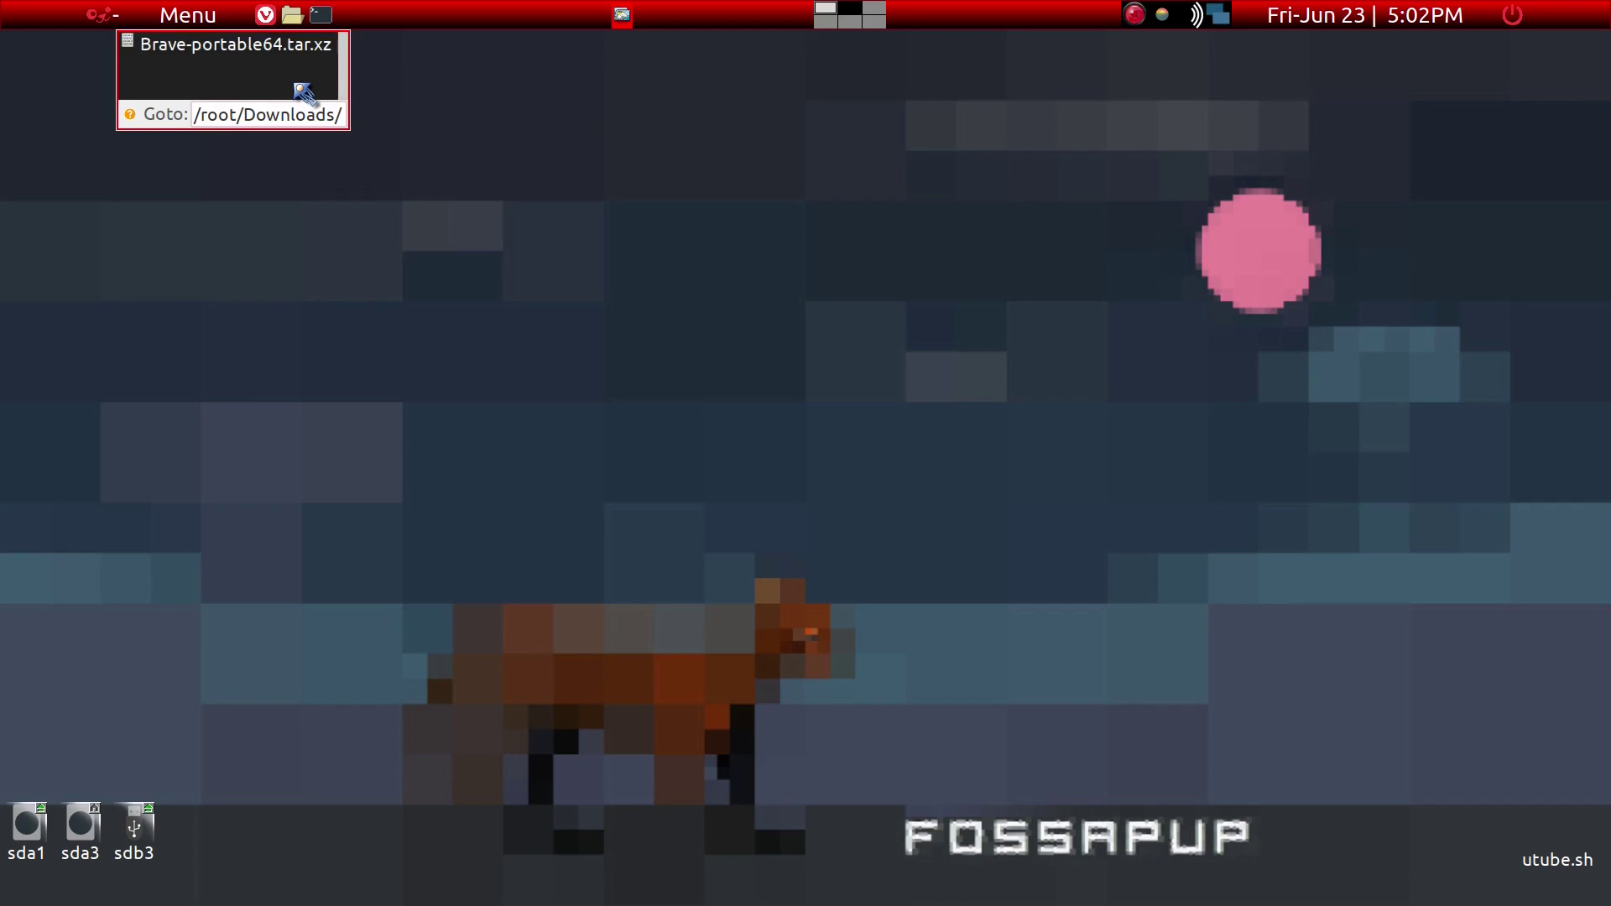
pyautogui.press('Escape')
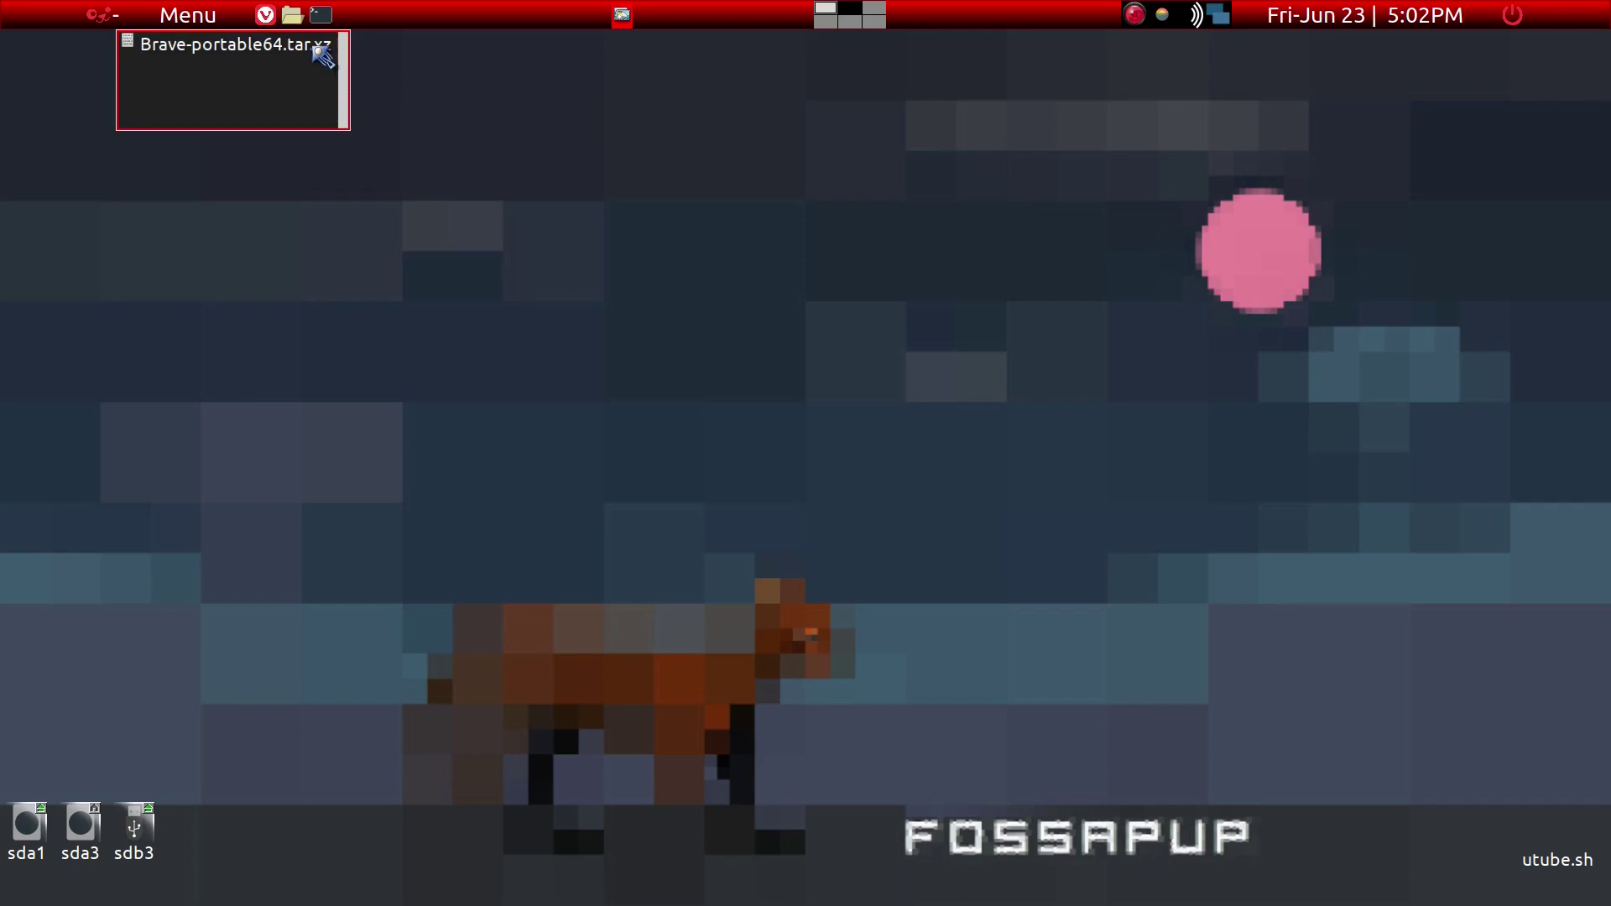
# Open the pExtract Extract files dialog for Brave-portable64.tar.xz in Downloads
pyautogui.rightClick(324, 56)
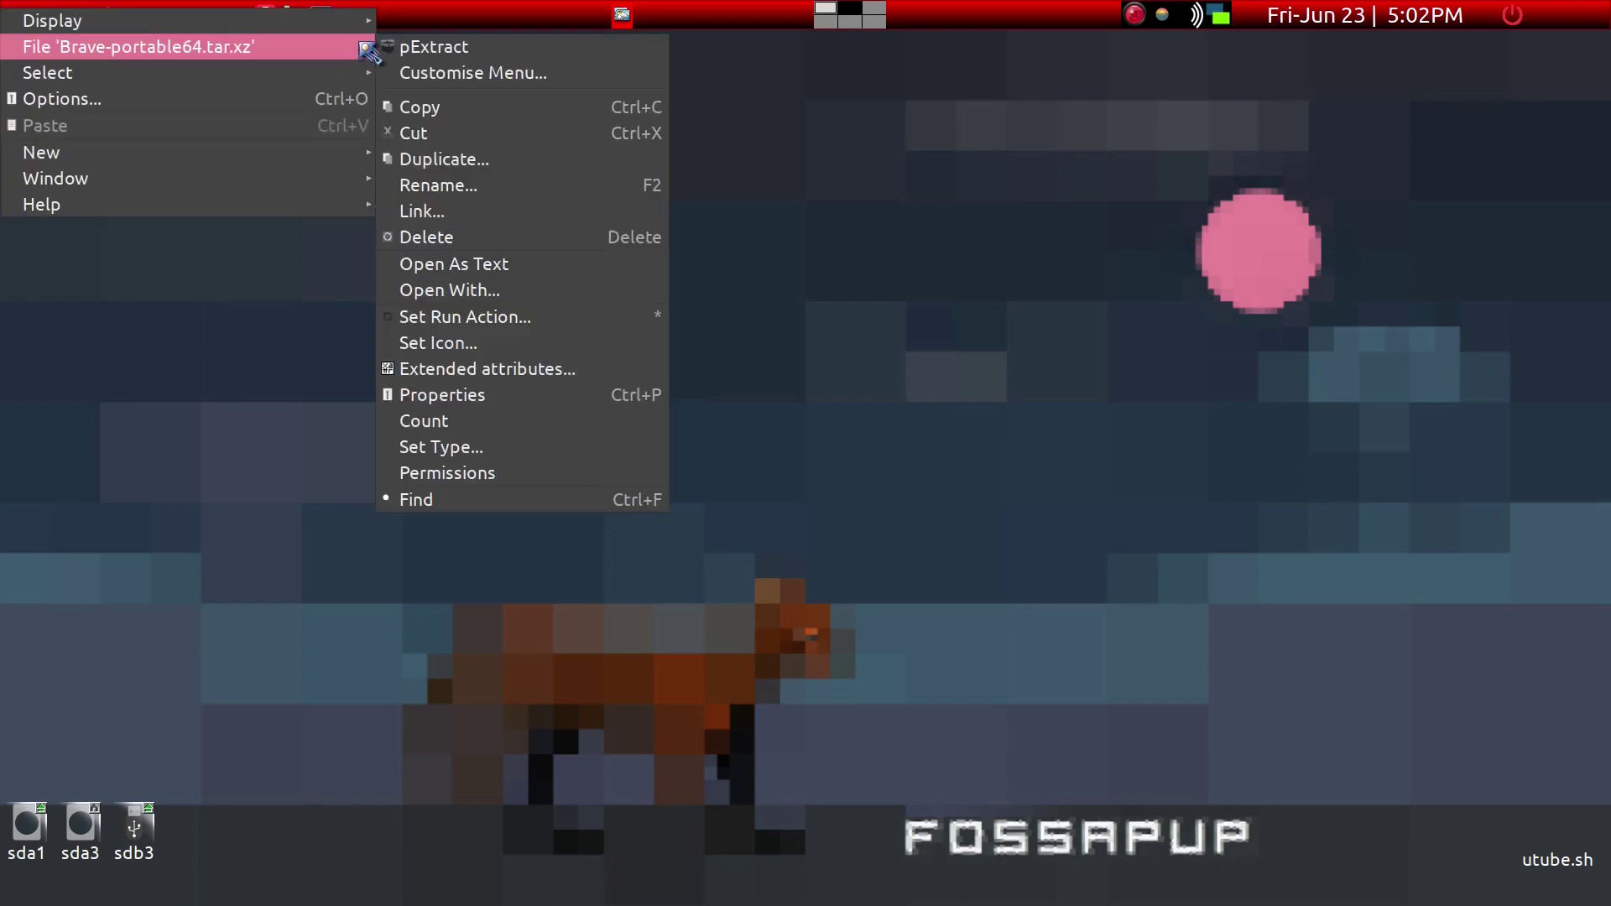
pyautogui.click(818, 130)
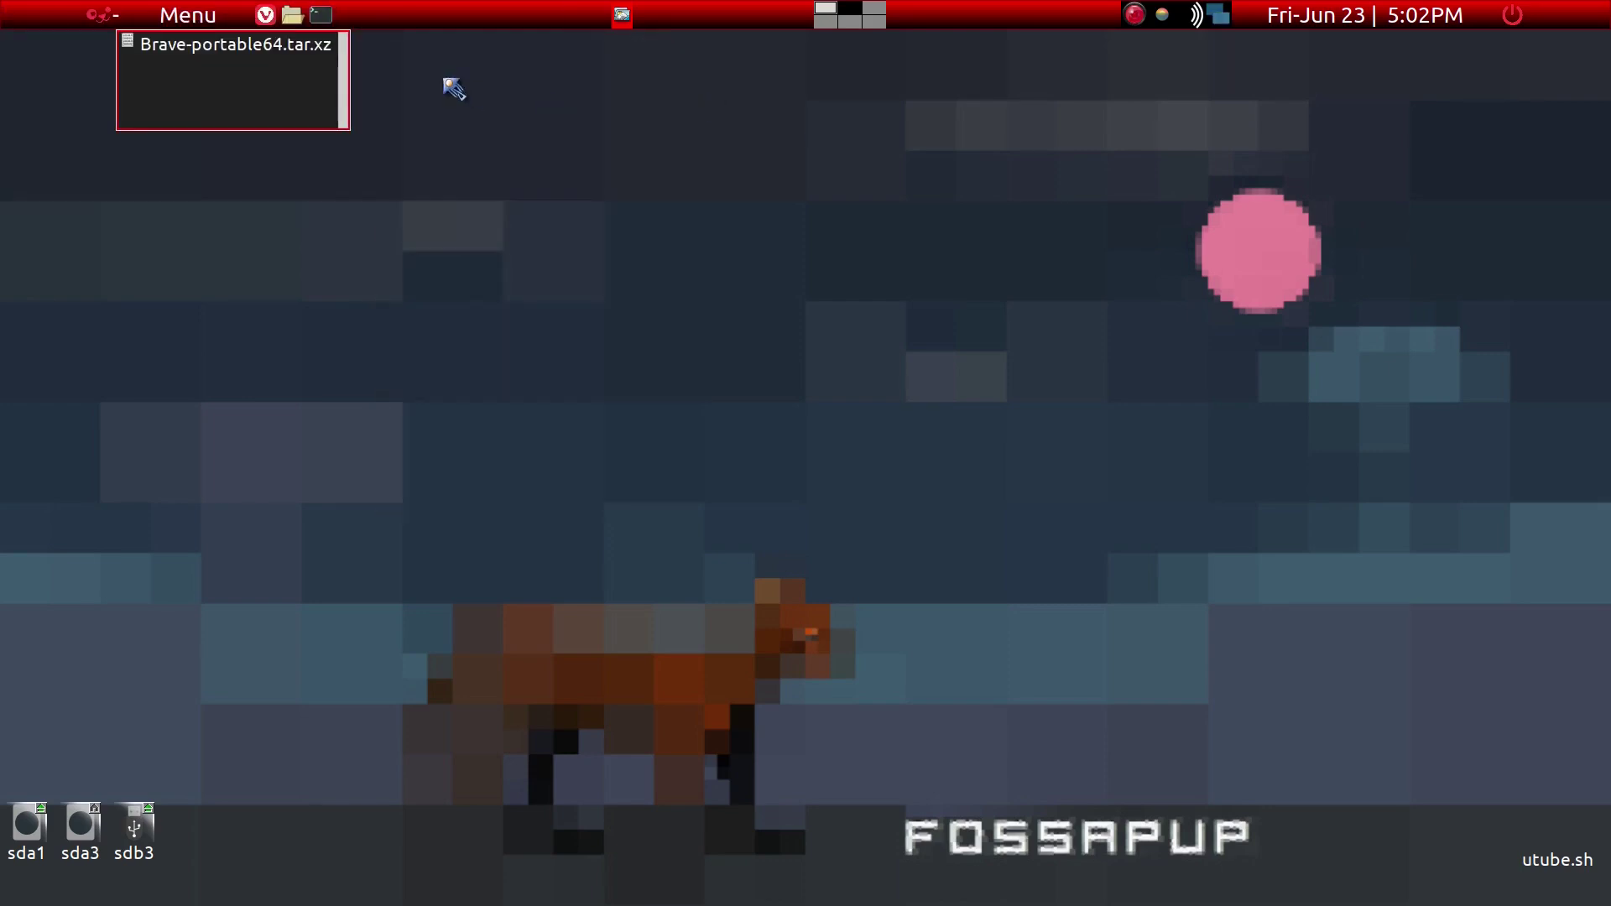
pyautogui.click(326, 84)
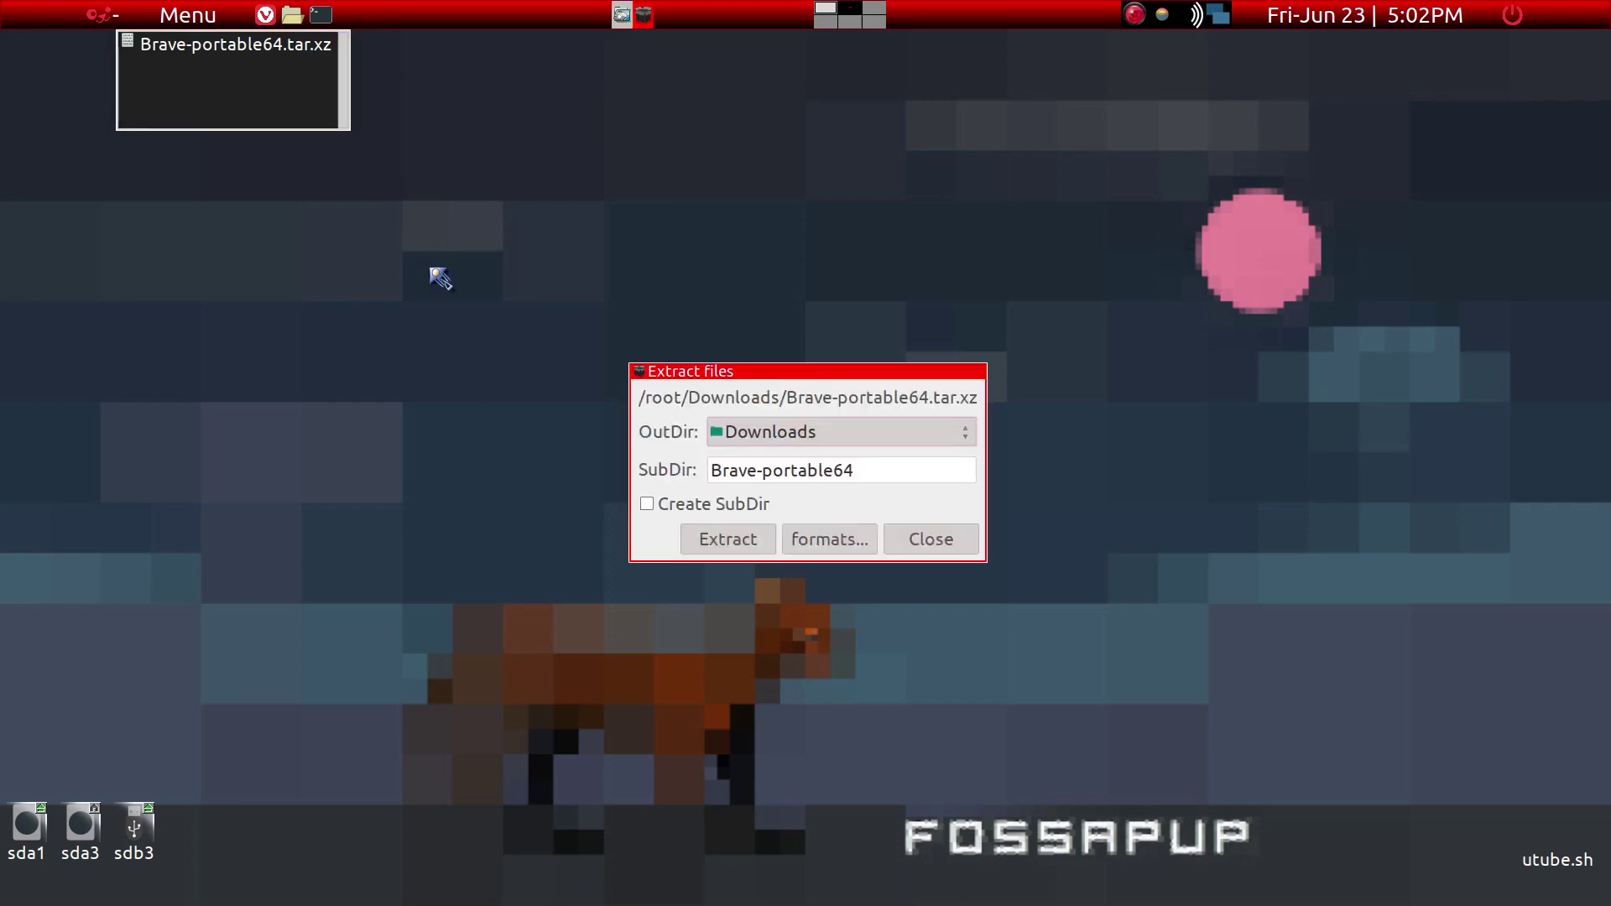
# Extract Brave-portable64.tar.xz into Downloads with pExtract
pyautogui.click(727, 540)
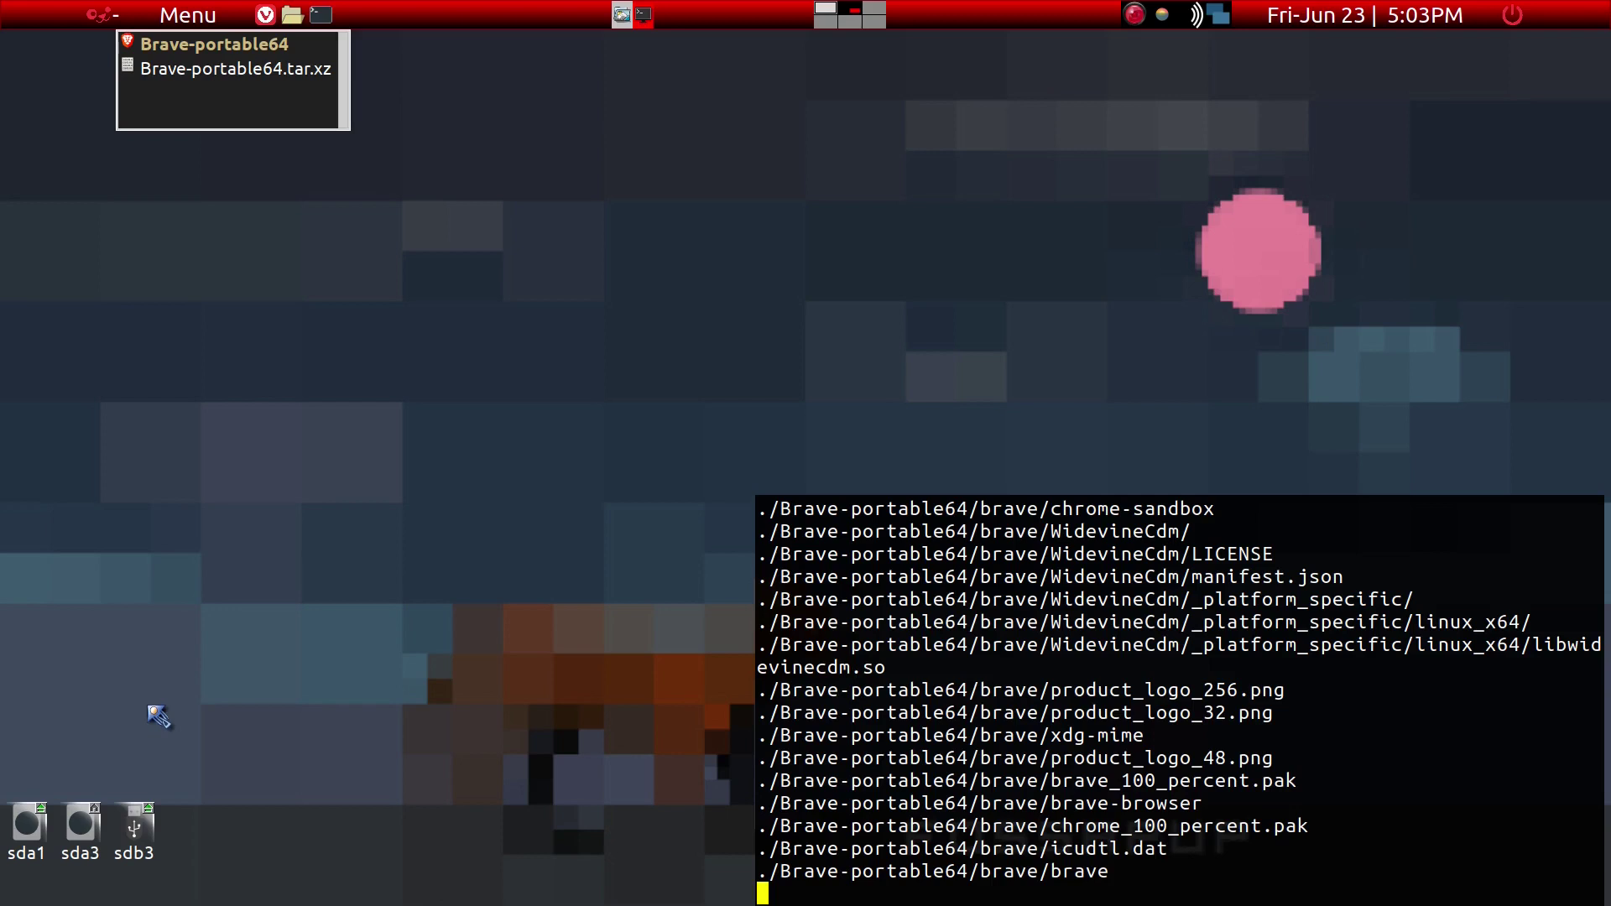
# Open the extracted Brave-portable64 folder and bring up the desktop menu
pyautogui.click(257, 48)
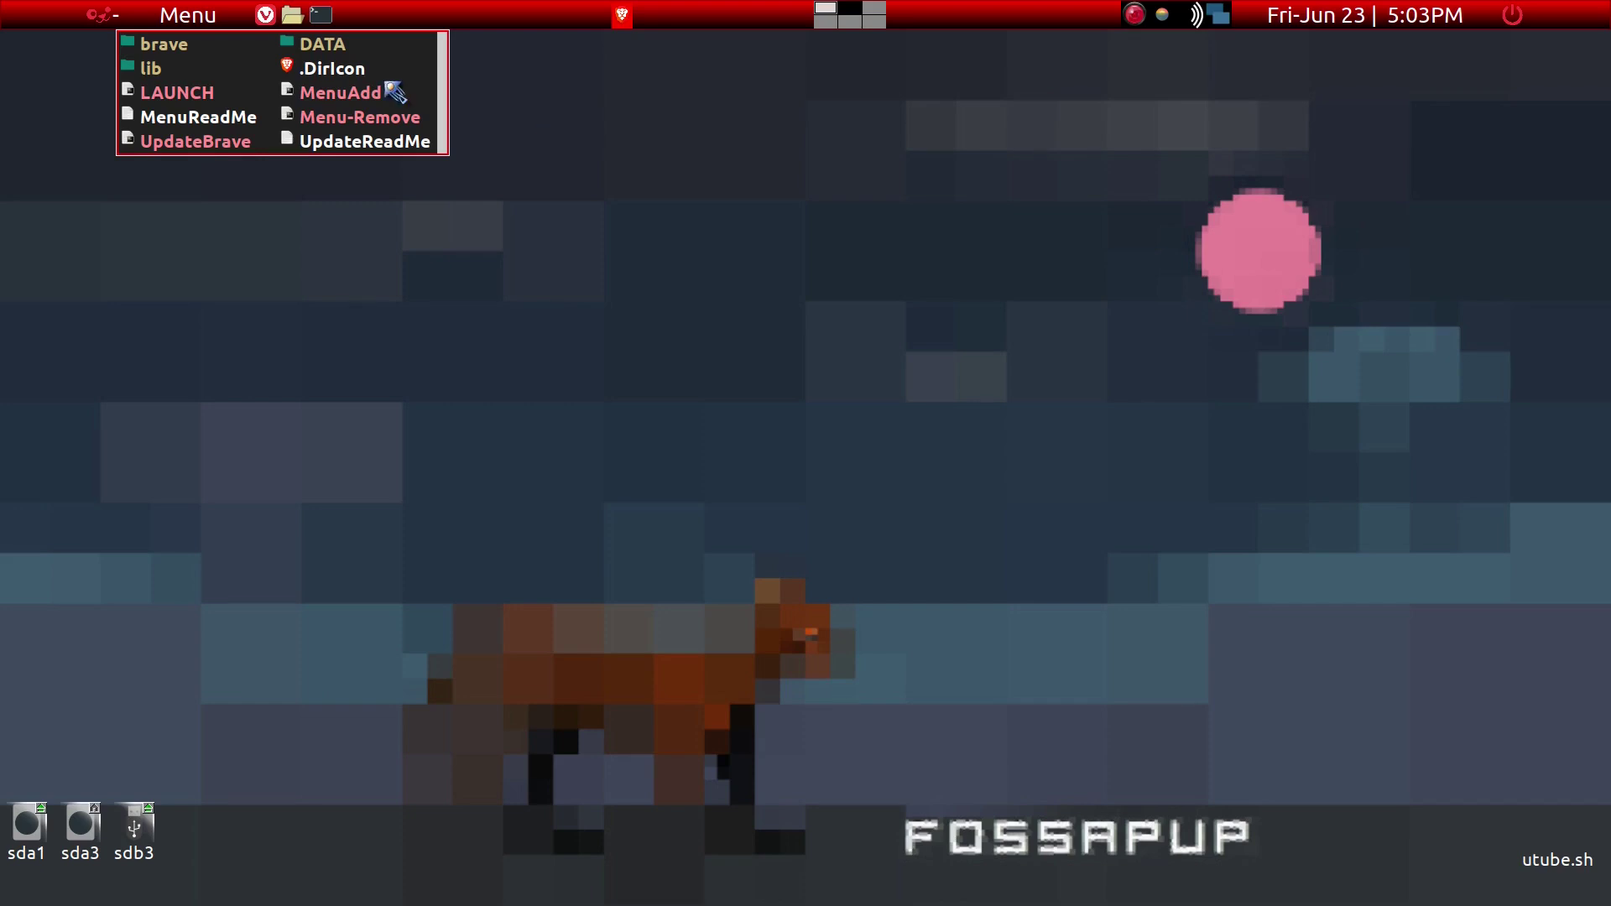
pyautogui.rightClick(595, 89)
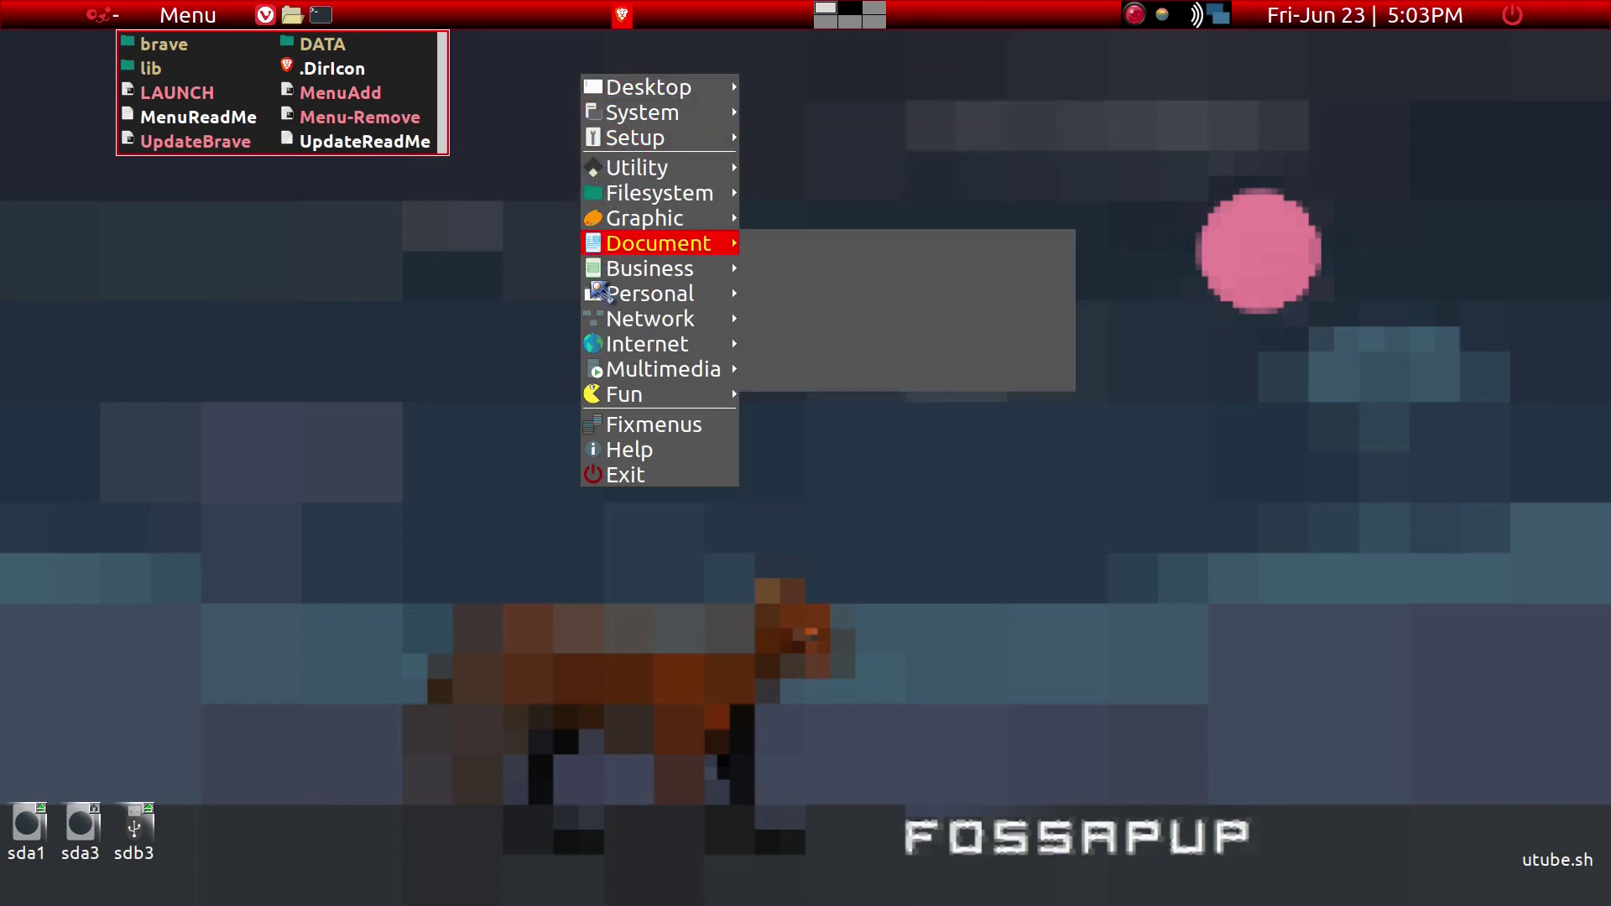
# Dismiss the desktop menu and go back up to the Downloads folder
pyautogui.moveTo(663, 293)
pyautogui.click(543, 310)
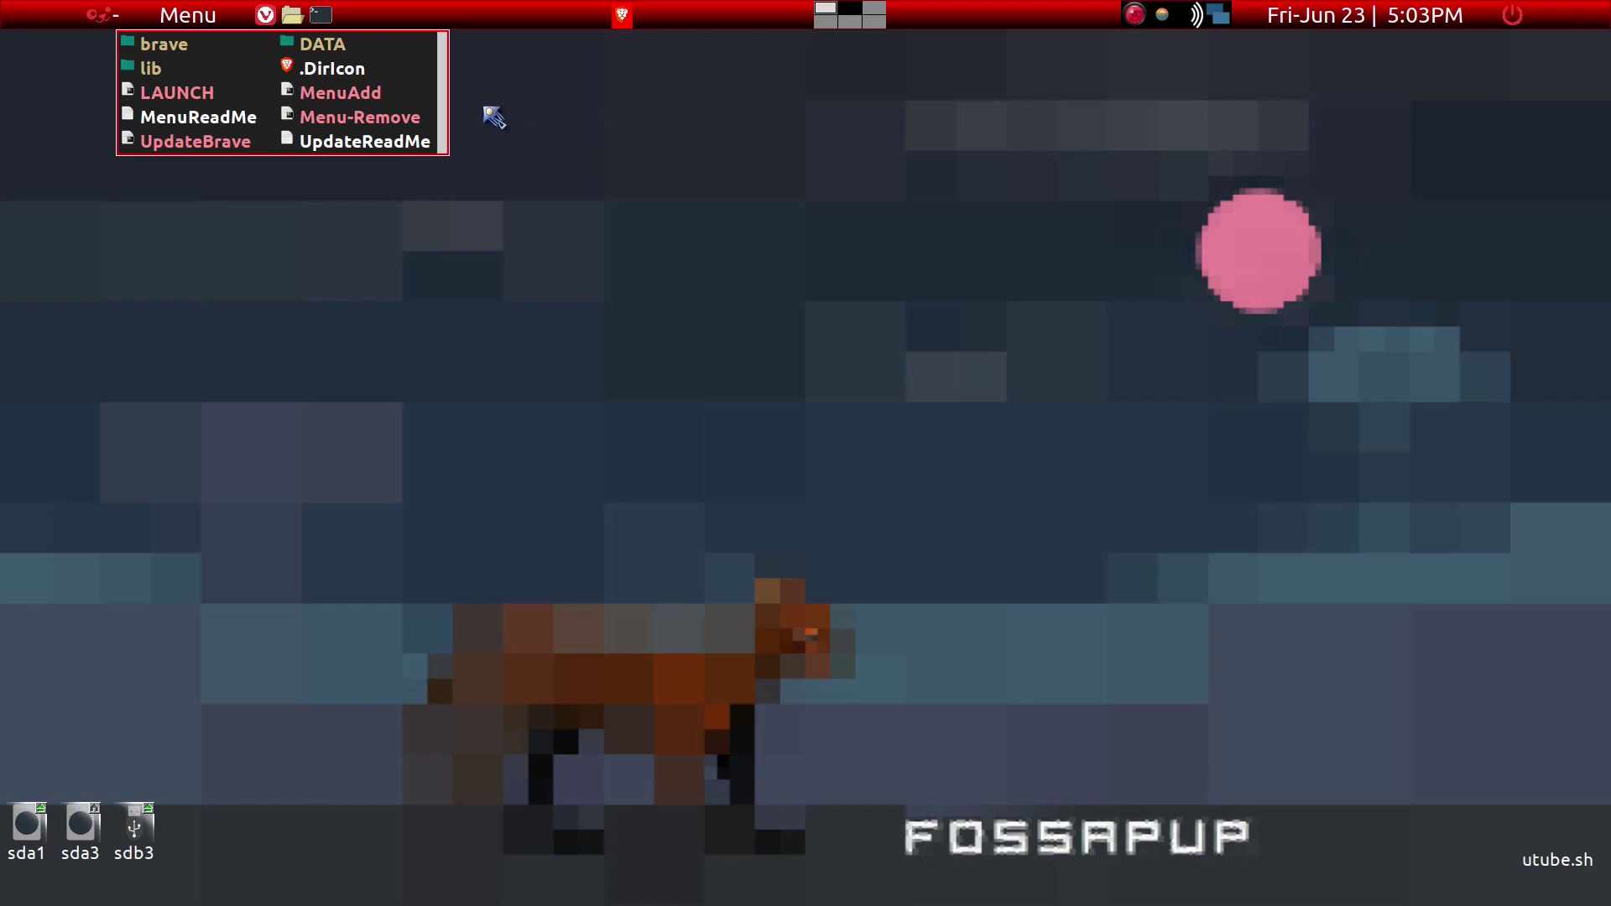
pyautogui.press('BackSpace')
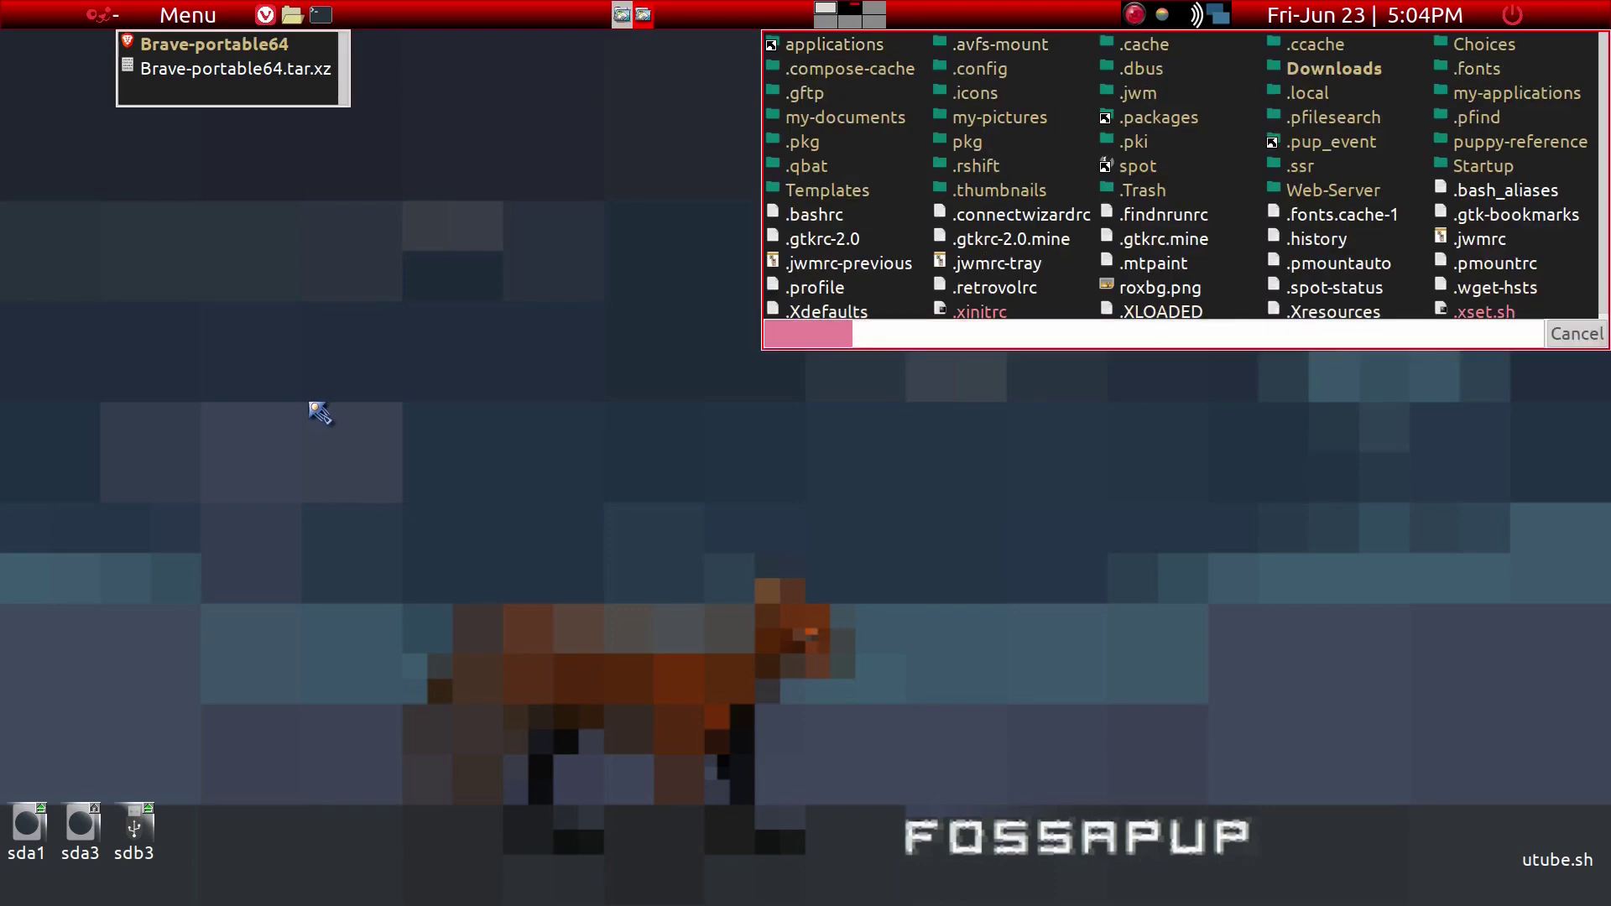
# Open a second ROX-Filer window and navigate it to /opt/
pyautogui.press('.')
pyautogui.press('BackSpace')
pyautogui.press('BackSpace')
pyautogui.press('BackSpace')
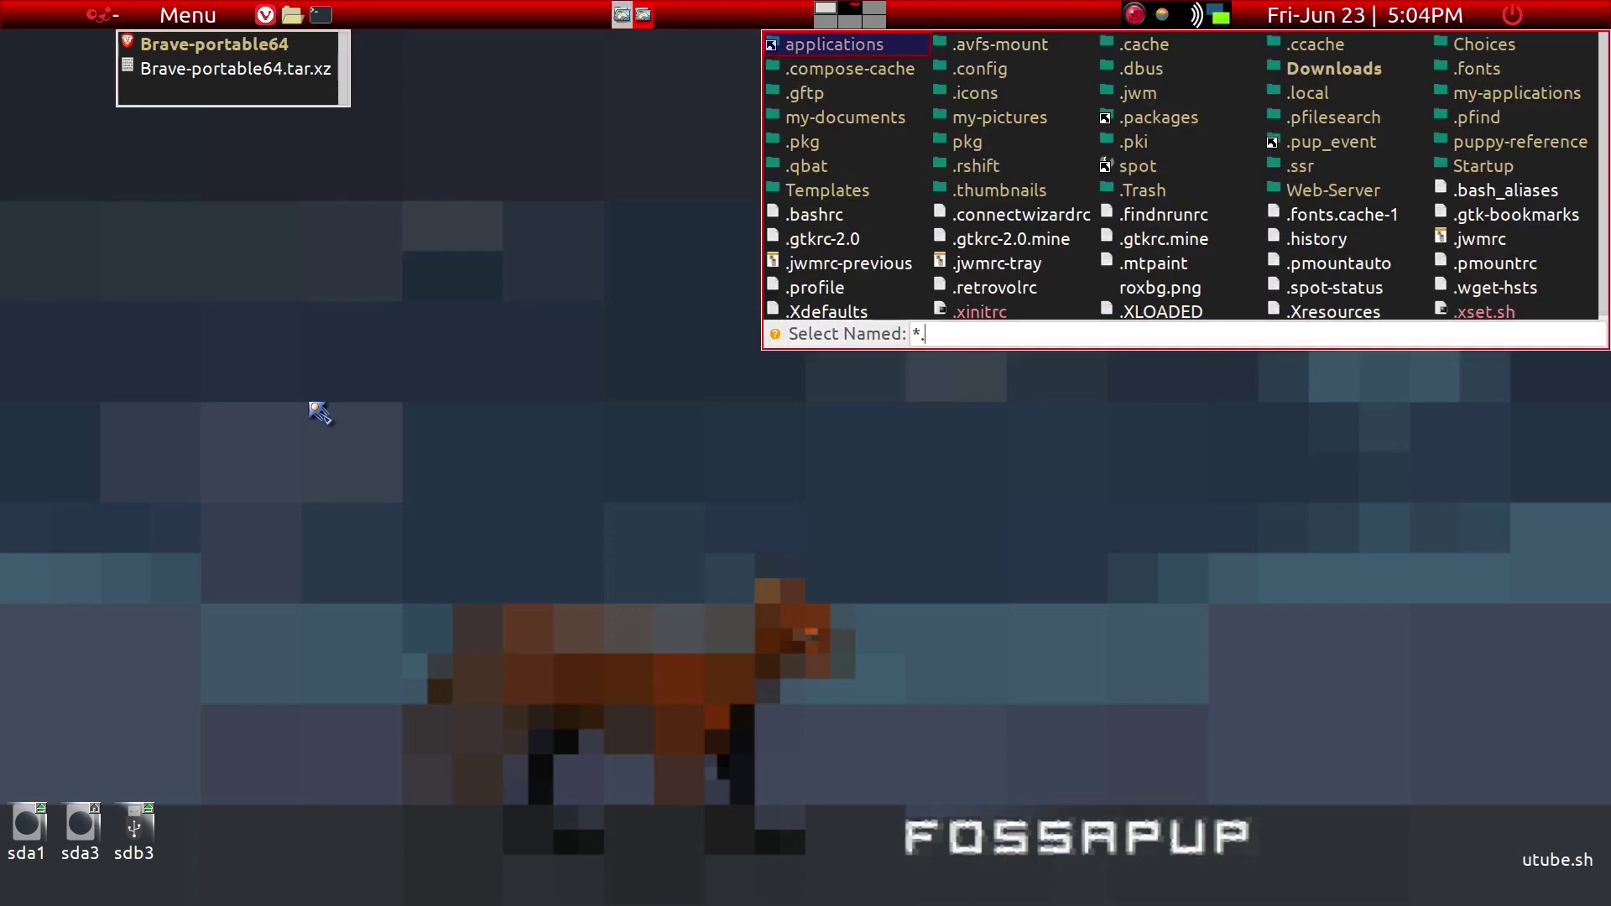
pyautogui.press('Escape')
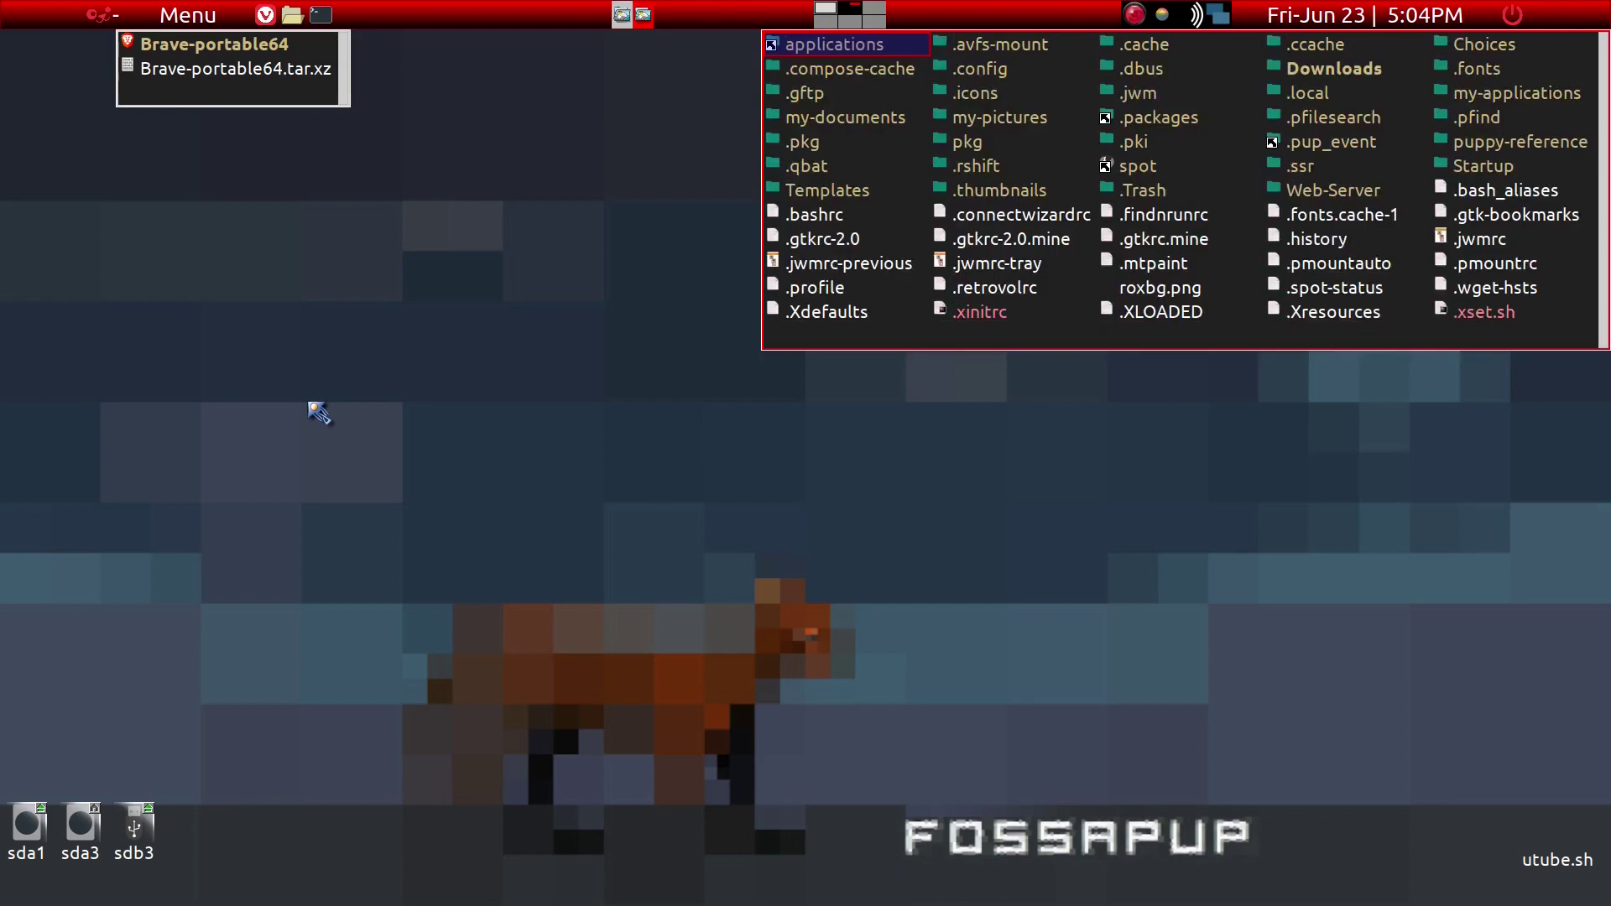
pyautogui.press('/')
pyautogui.press('BackSpace')
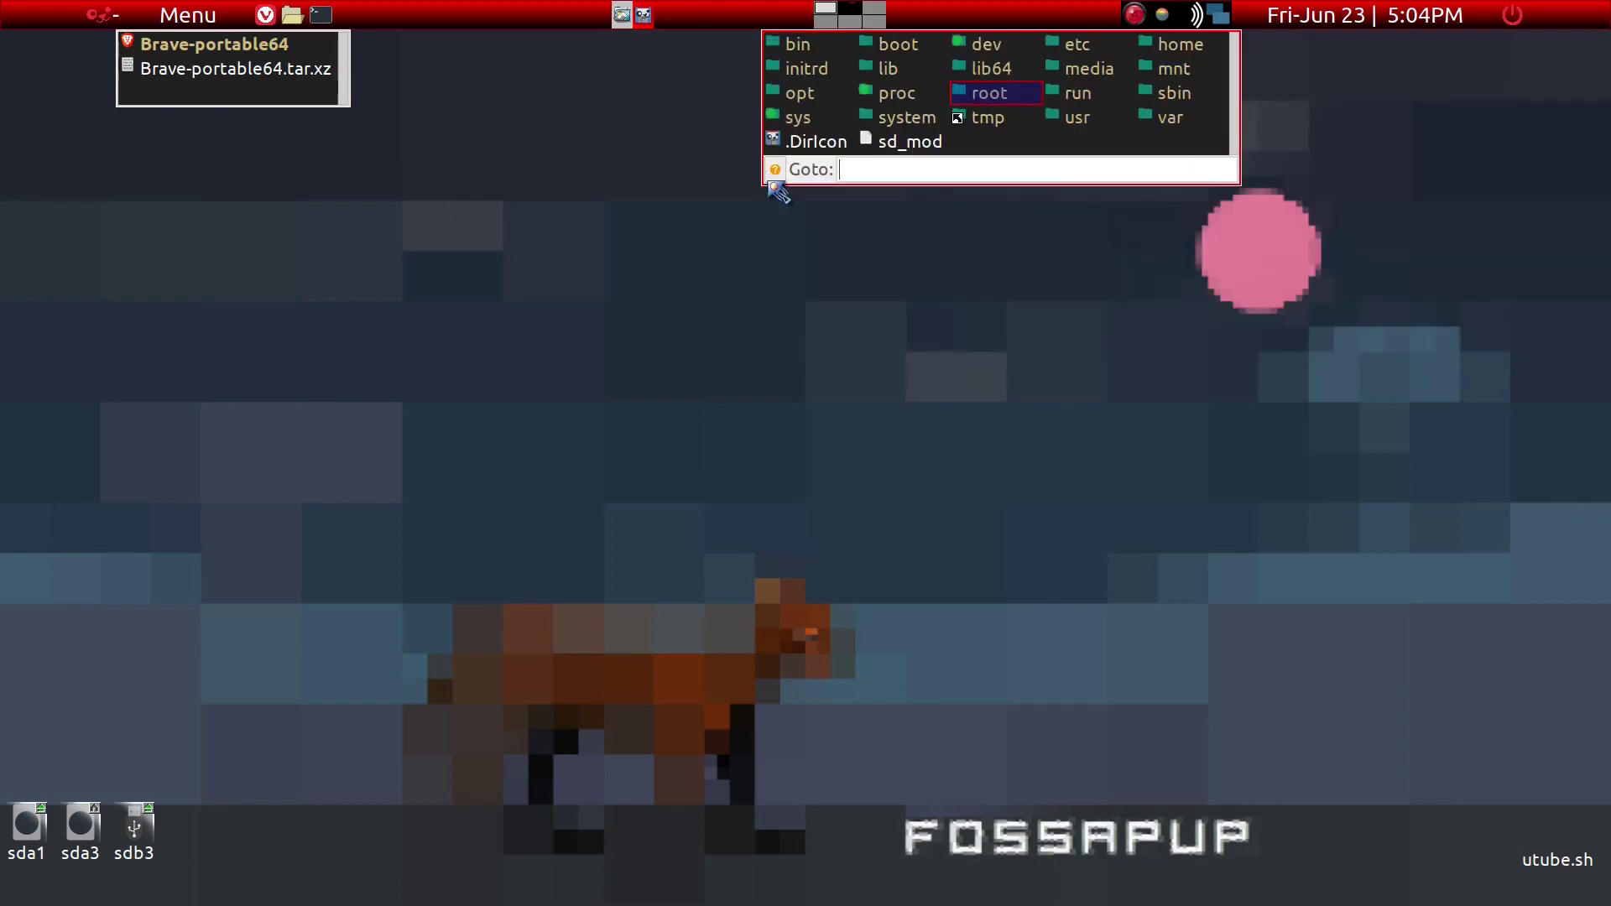
pyautogui.write('/opt/')
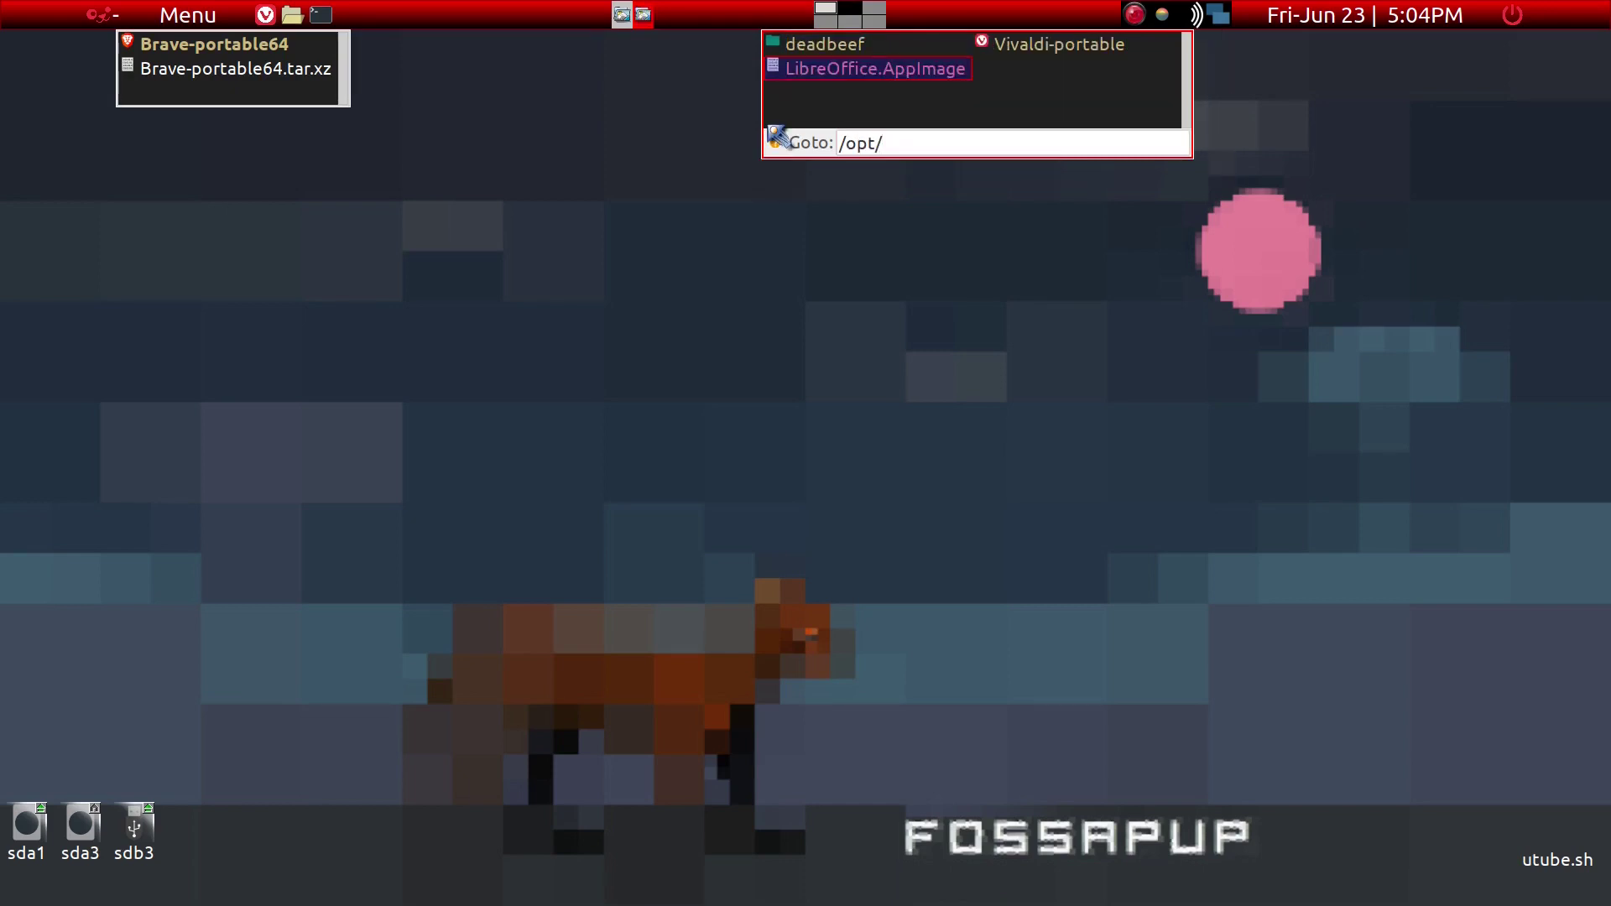
pyautogui.press('Escape')
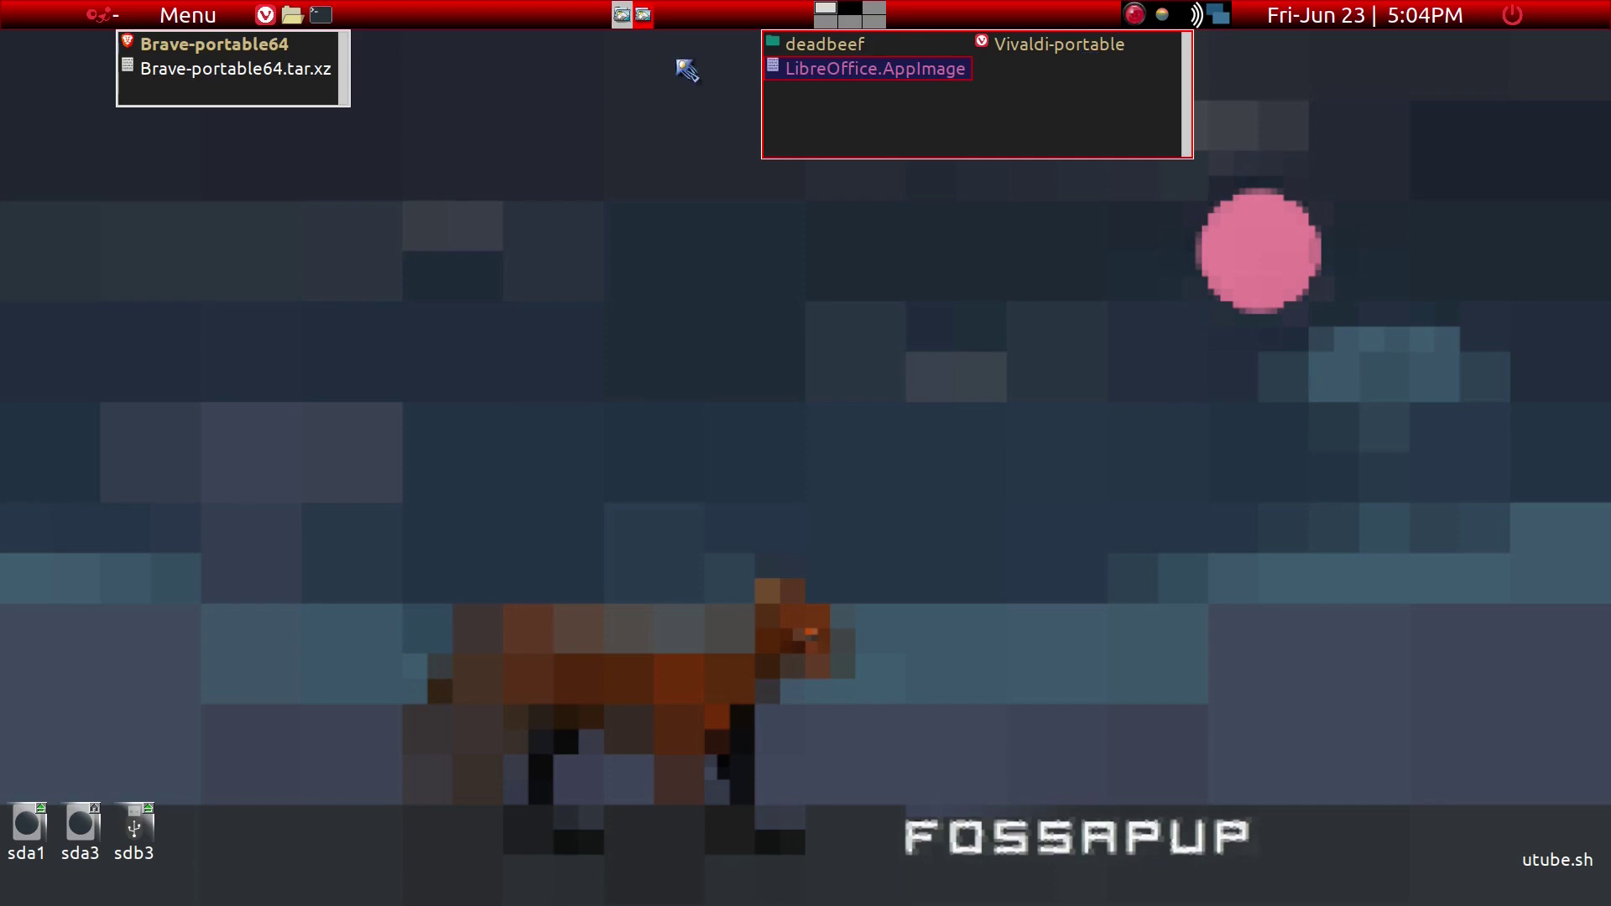
# Move Brave-portable64 from Downloads into /opt and close the Downloads window
pyautogui.click(286, 49)
pyautogui.moveTo(285, 49); pyautogui.dragTo(958, 125)
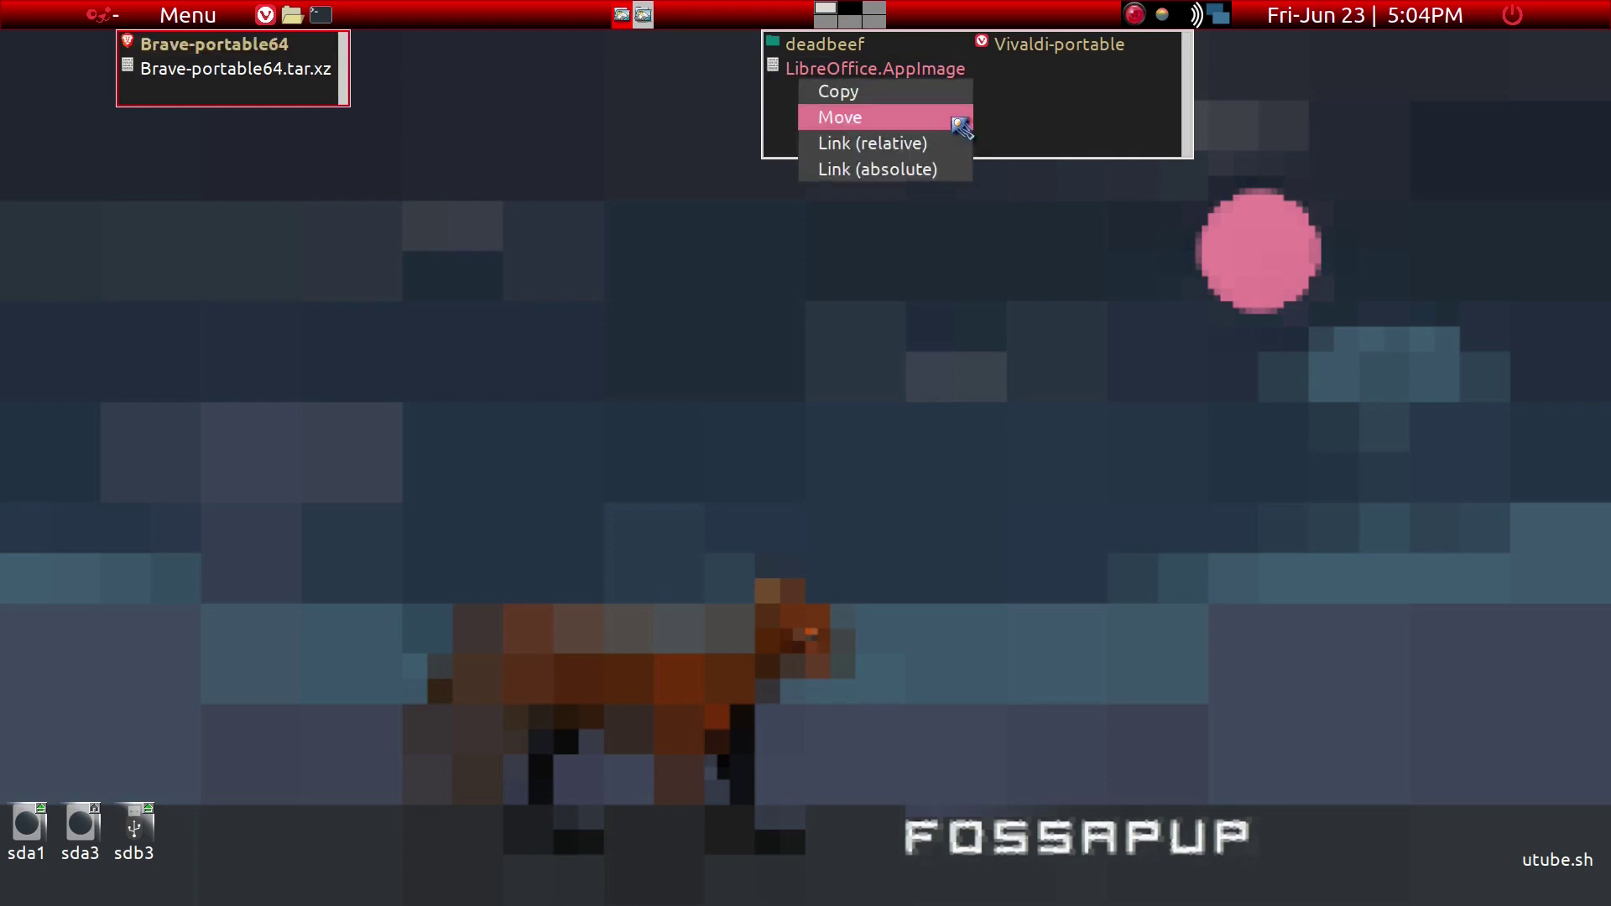
pyautogui.click(959, 126)
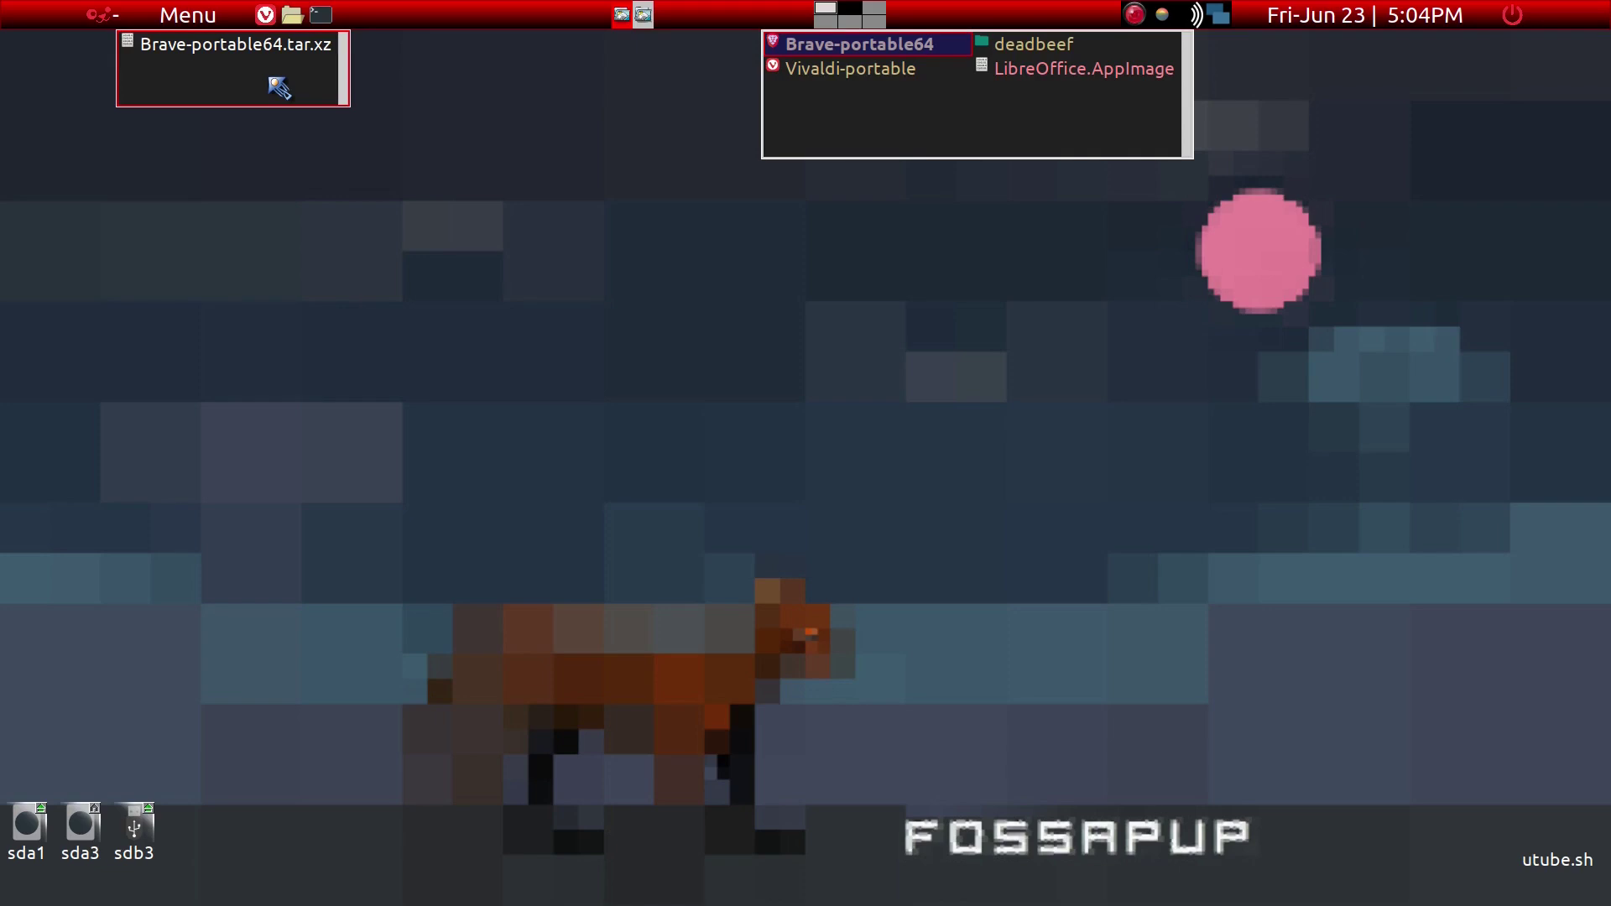
pyautogui.hotkey('ctrl', 'q')
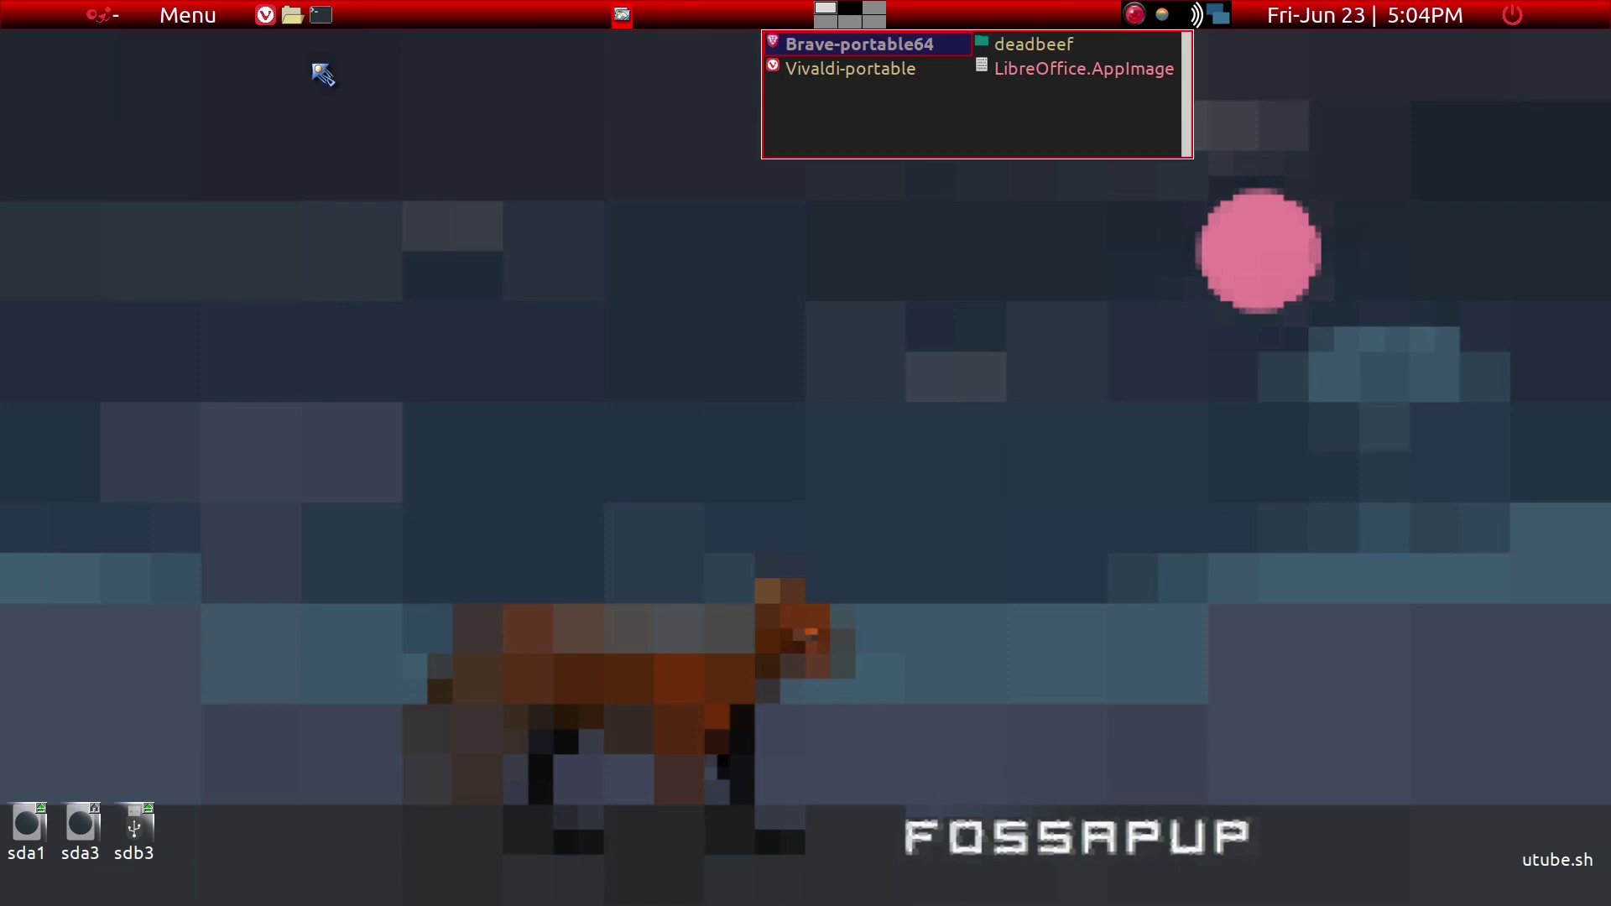
# Run MenuAdd in /opt/Brave-portable64 and check Brave-Portable appears under Internet
pyautogui.click(844, 50)
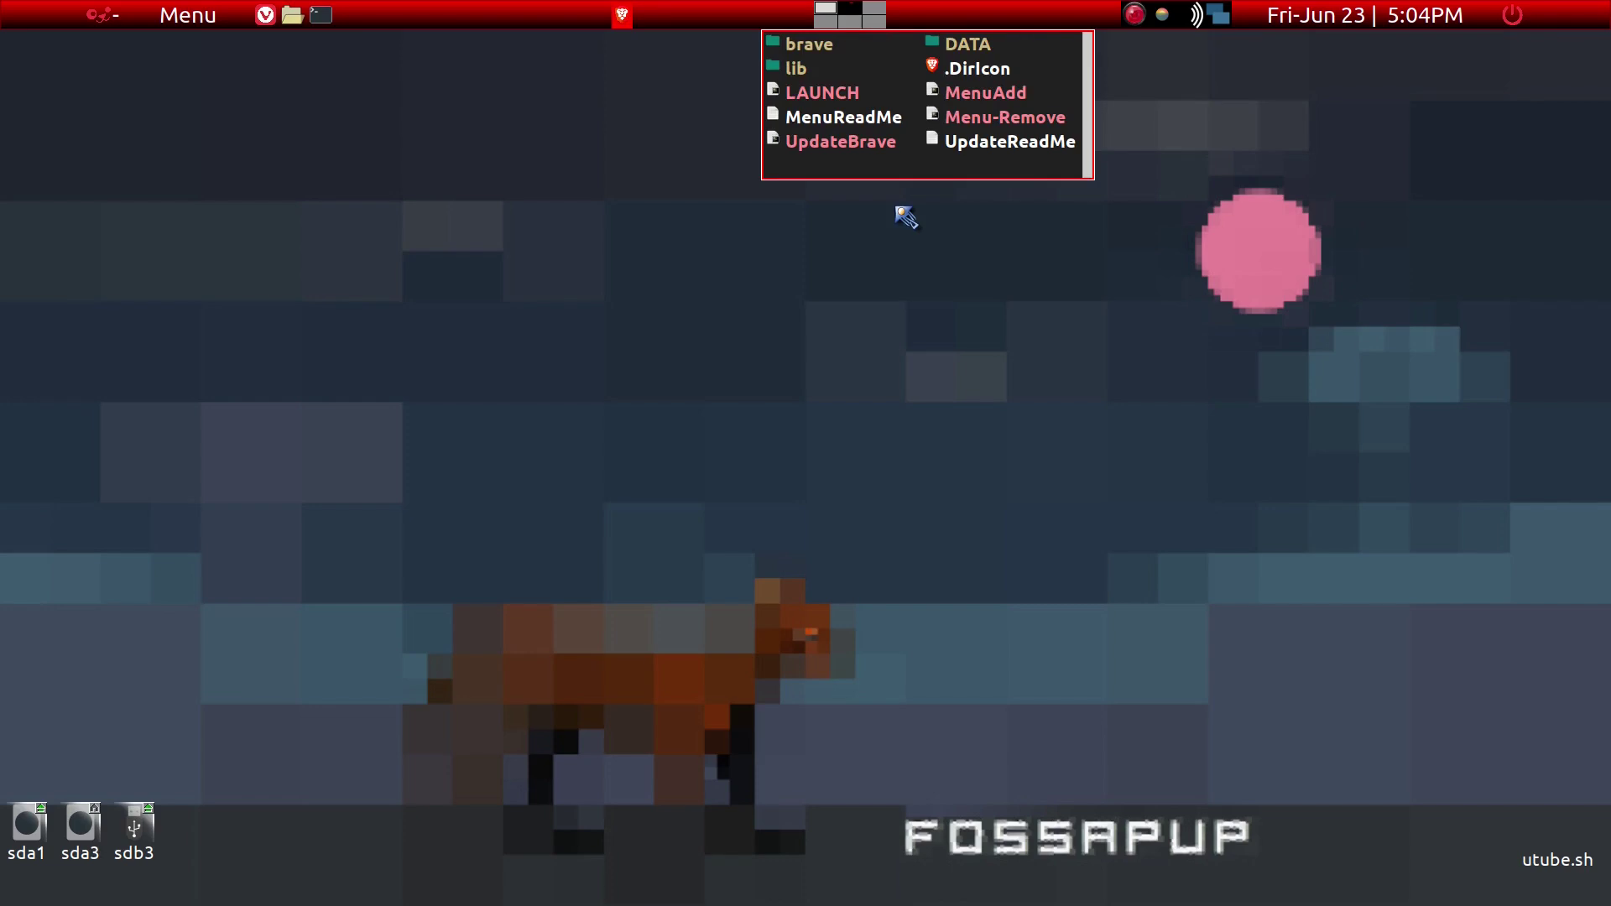
pyautogui.click(978, 94)
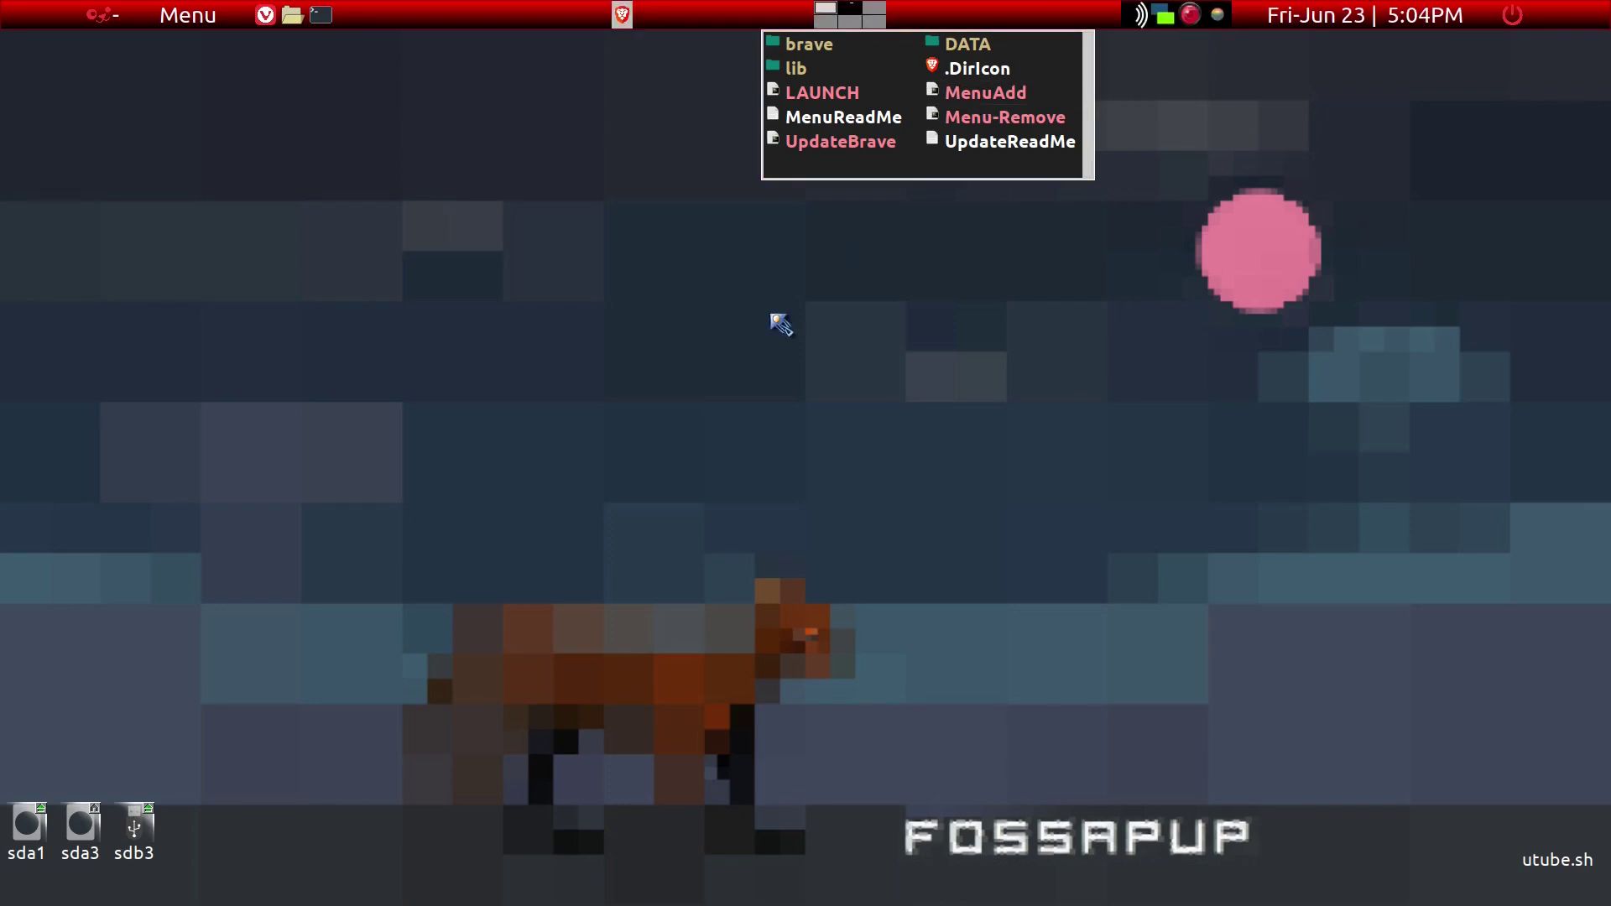
pyautogui.rightClick(772, 316)
pyautogui.moveTo(844, 574)
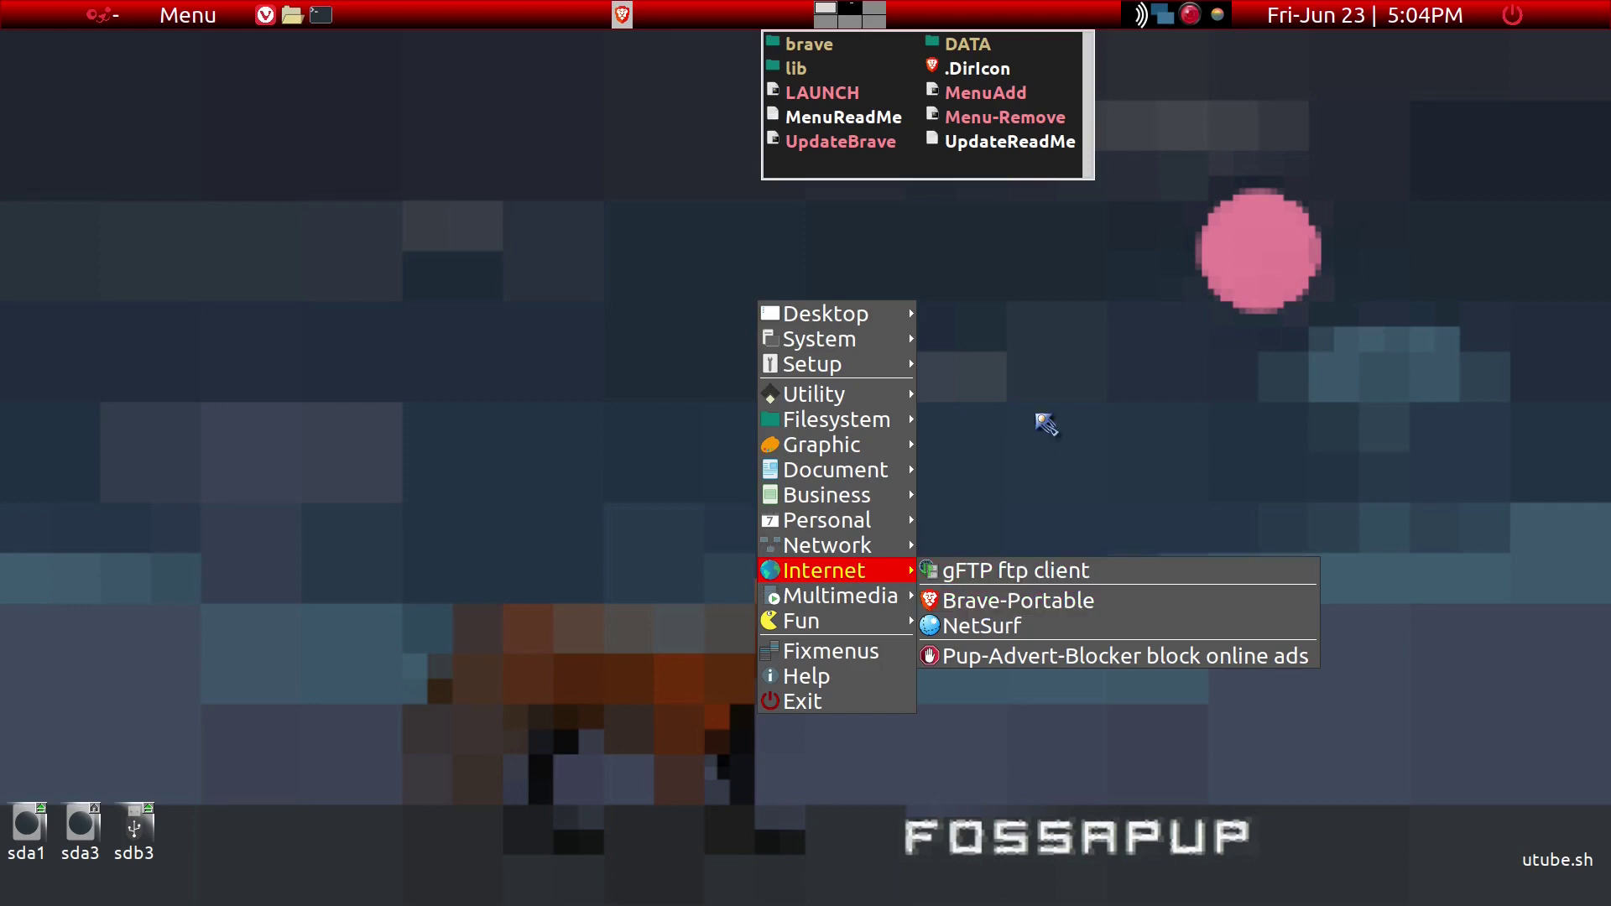
pyautogui.click(1043, 424)
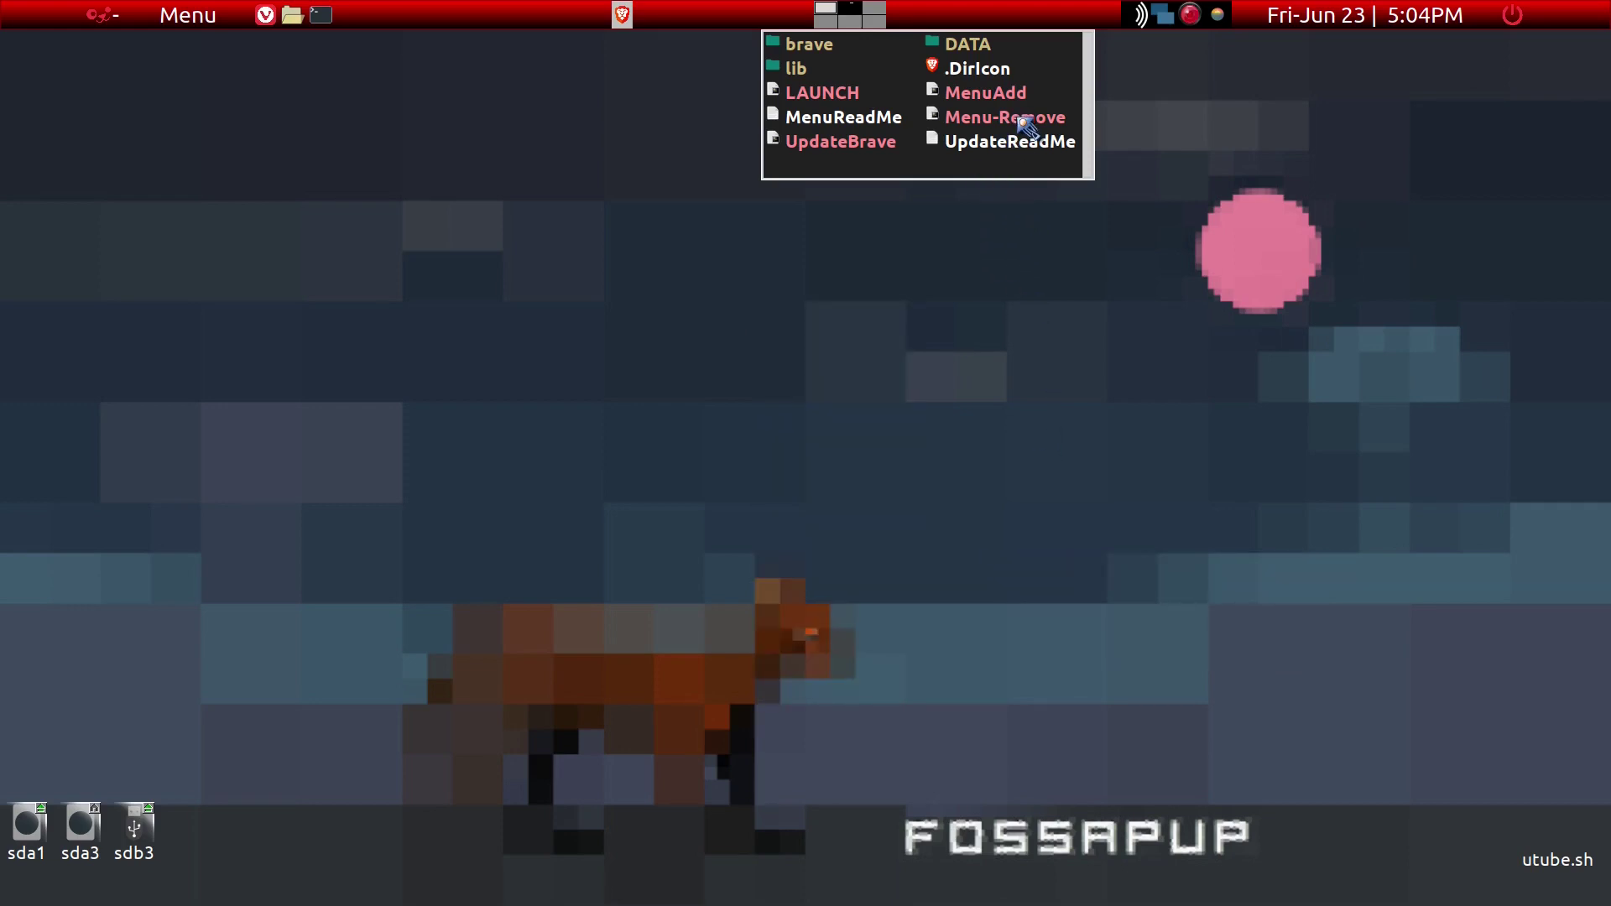
# Run Brave once from the Brave-portable64 folder's LAUNCH script to create its PROFILE folder
pyautogui.click(962, 175)
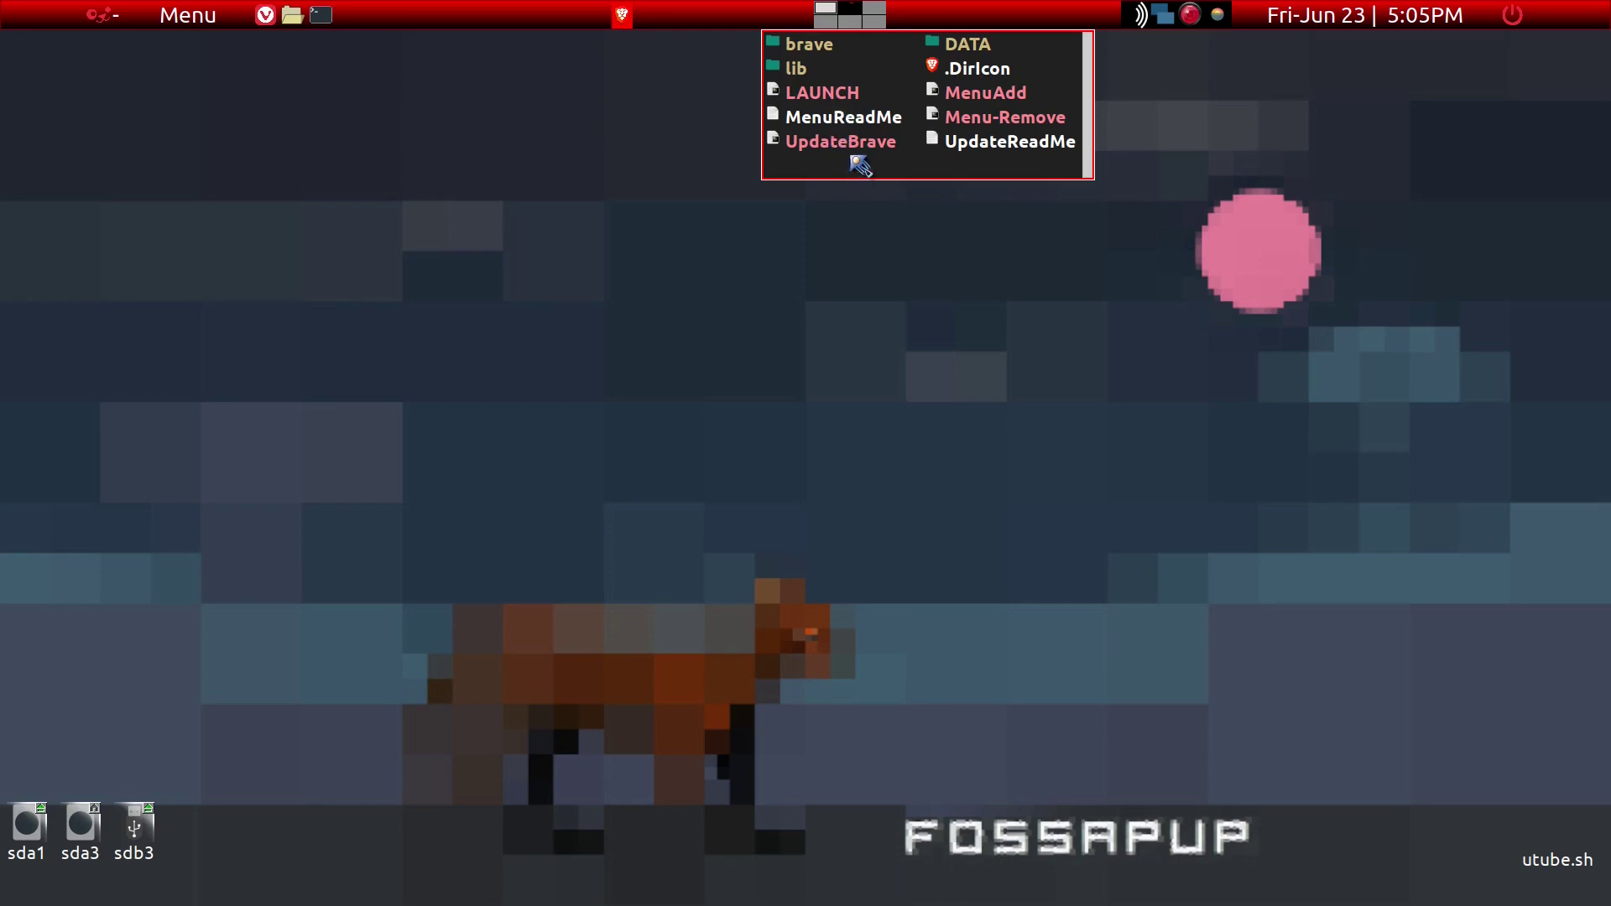
pyautogui.click(830, 96)
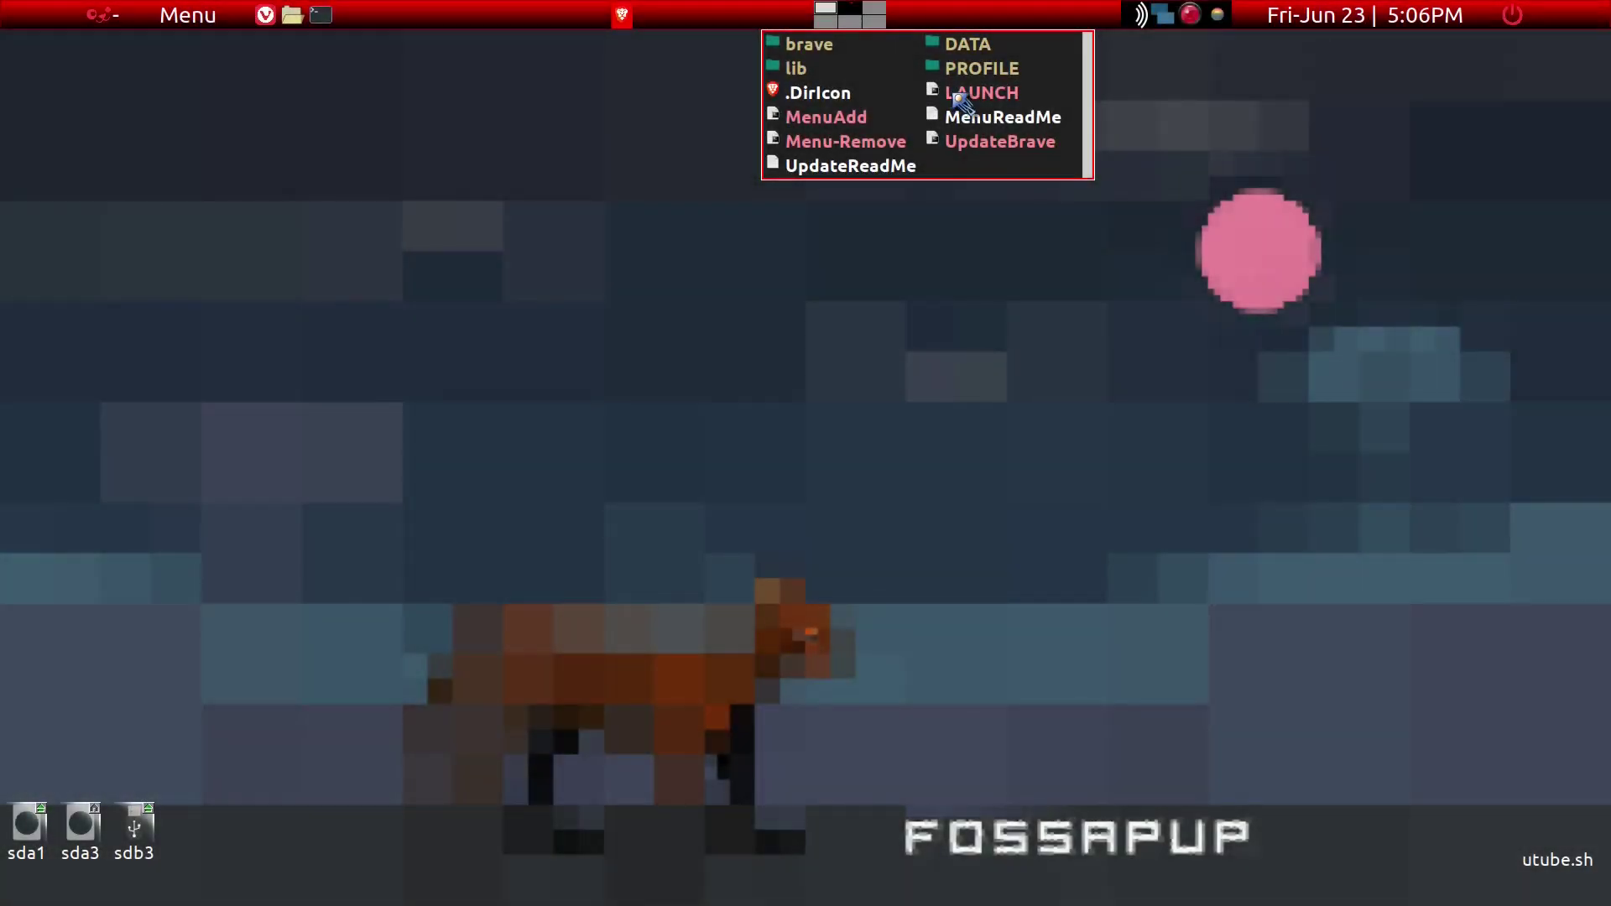
# Place the LAUNCH file on the desktop as a shortcut and select the new icon
pyautogui.moveTo(959, 100); pyautogui.dragTo(1553, 760)
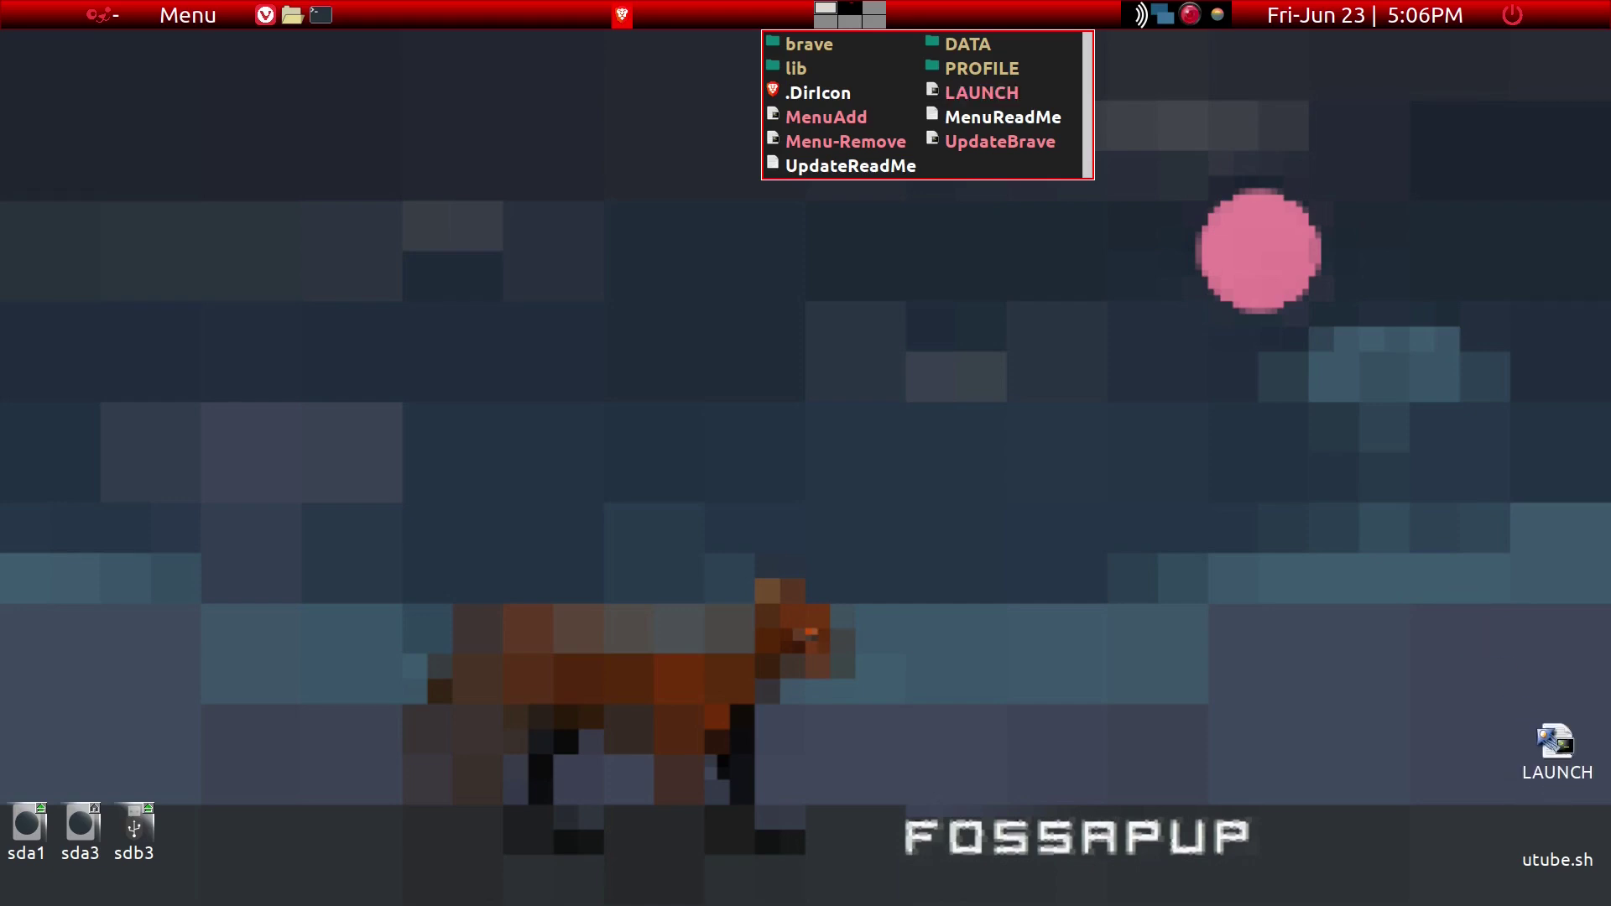
pyautogui.click(1549, 740)
# Rename the LAUNCH desktop icon to 'brave' and assign it the Ctrl+Shift+B shortcut
pyautogui.rightClick(1562, 761)
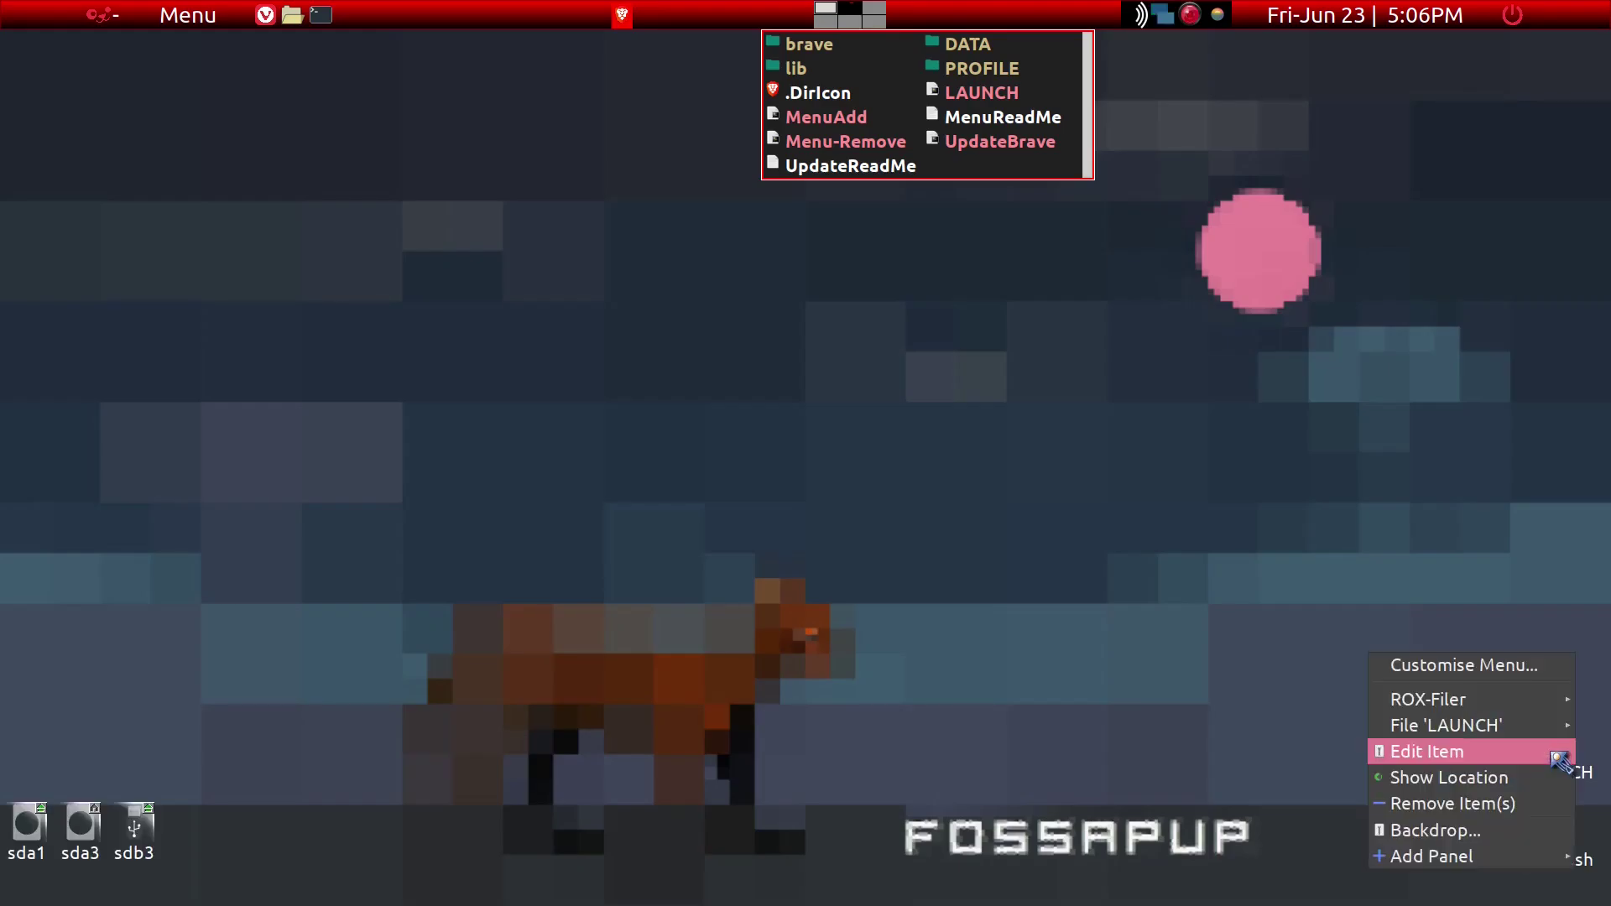
pyautogui.click(1528, 753)
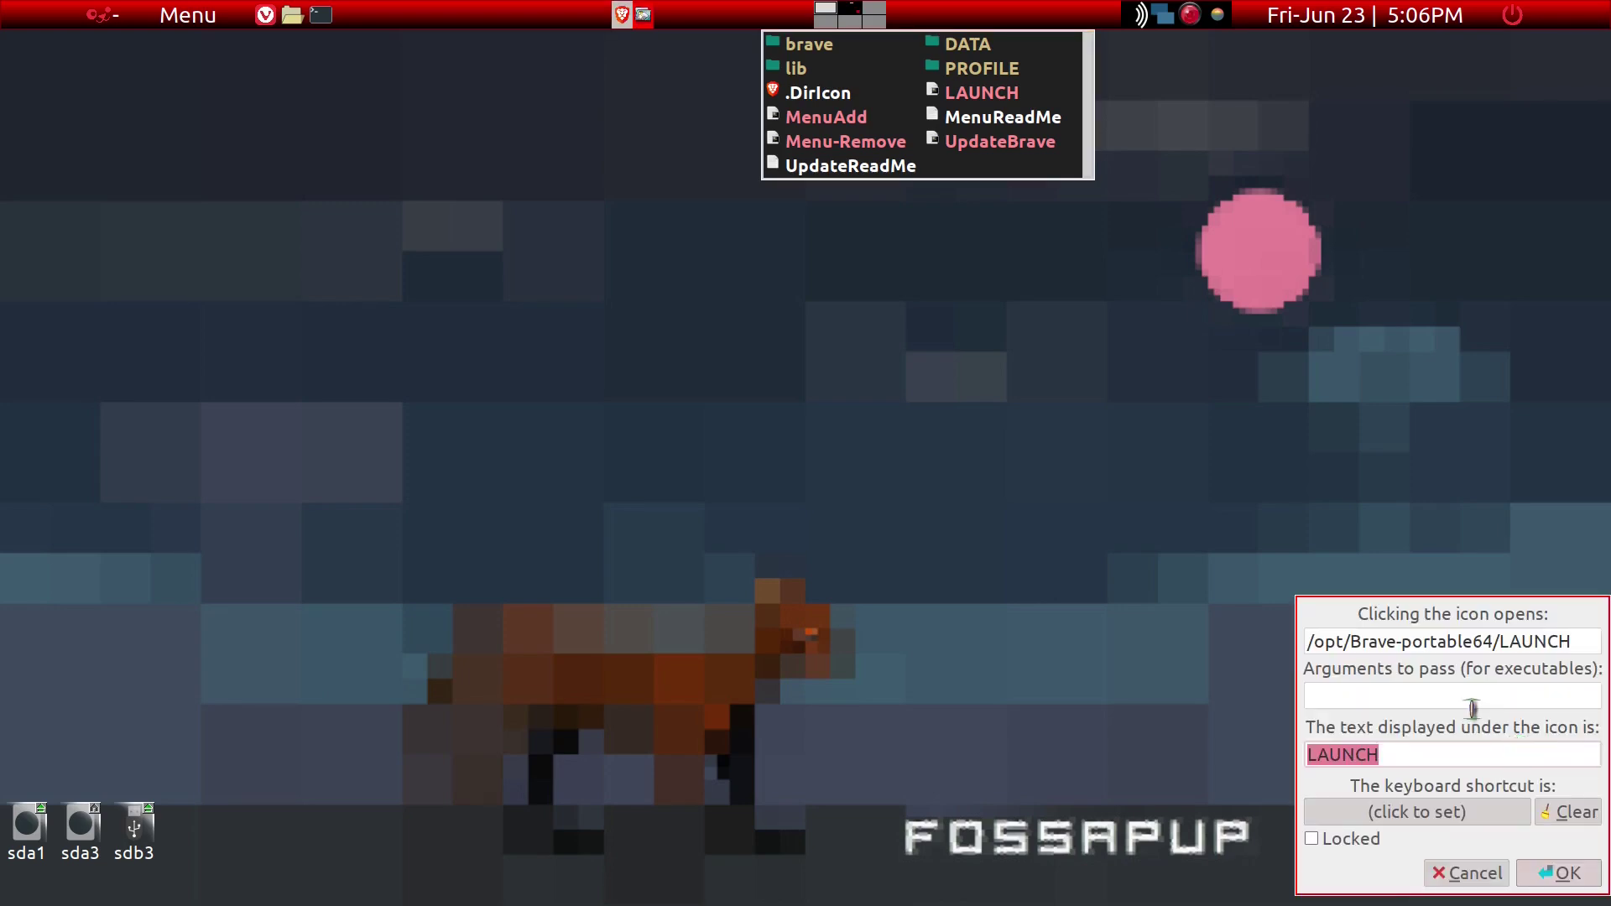
pyautogui.click(1408, 759)
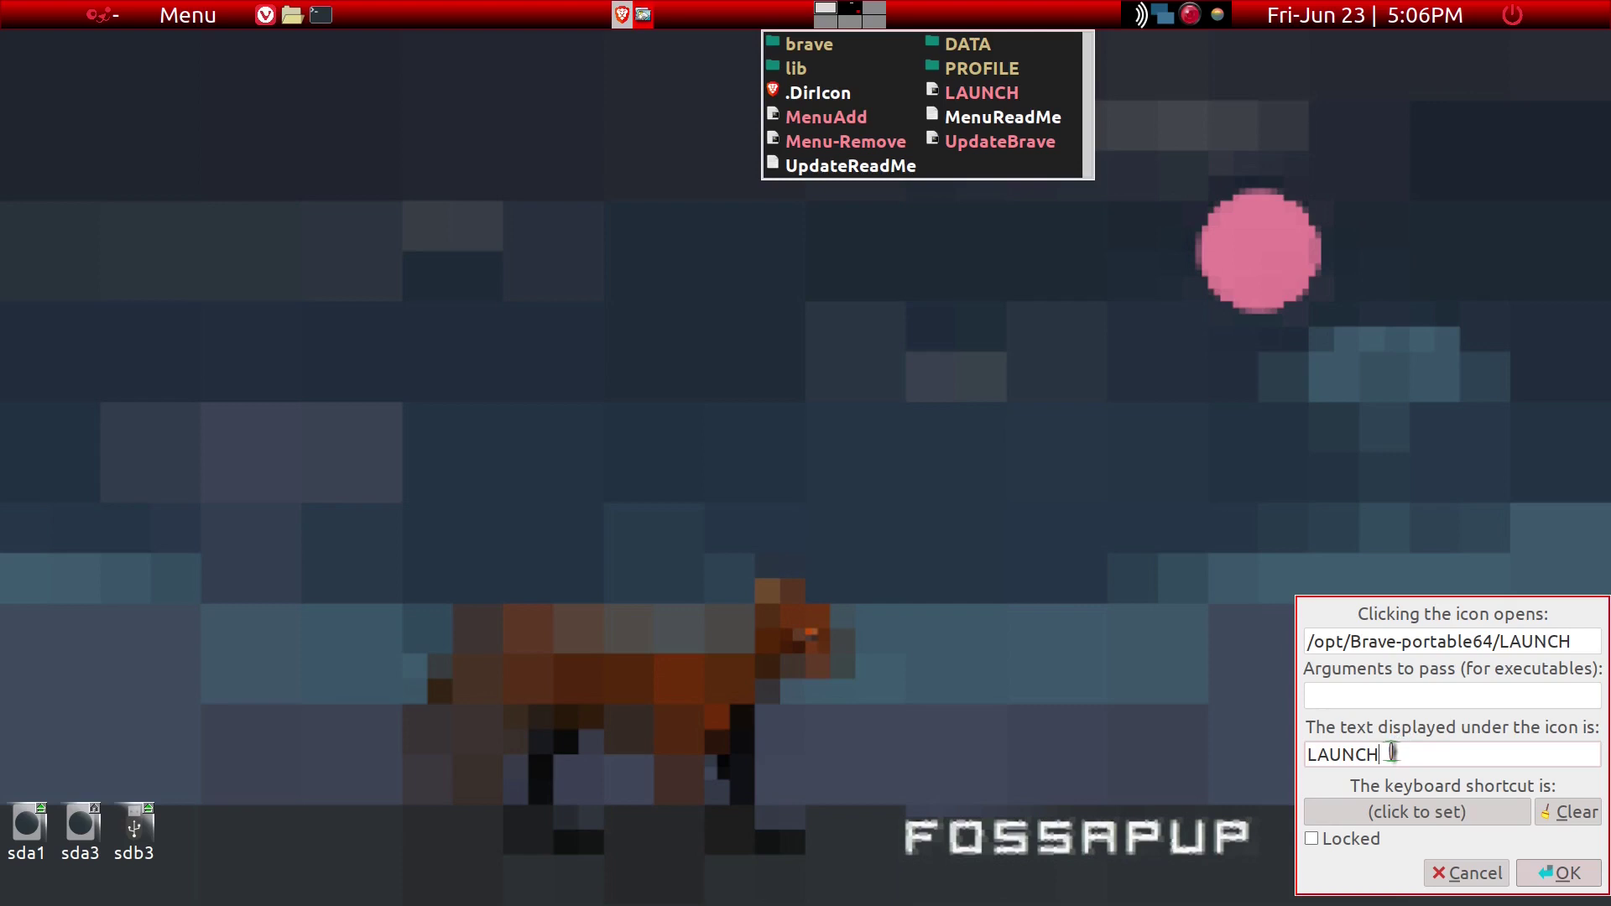
pyautogui.moveTo(1389, 753); pyautogui.dragTo(1188, 745)
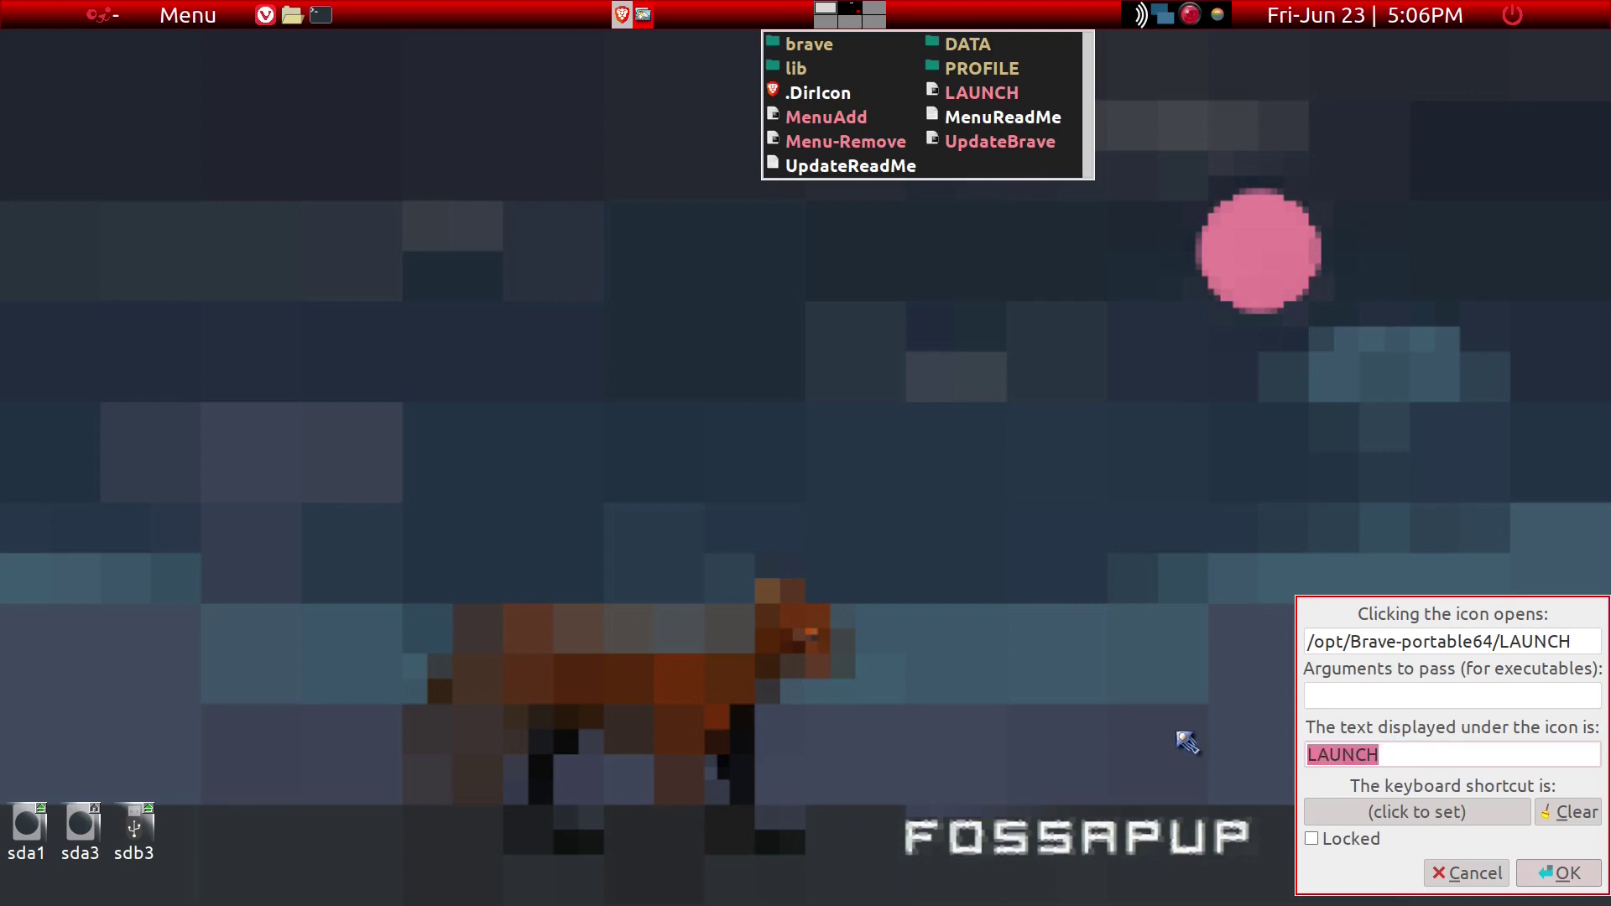
pyautogui.write('brave')
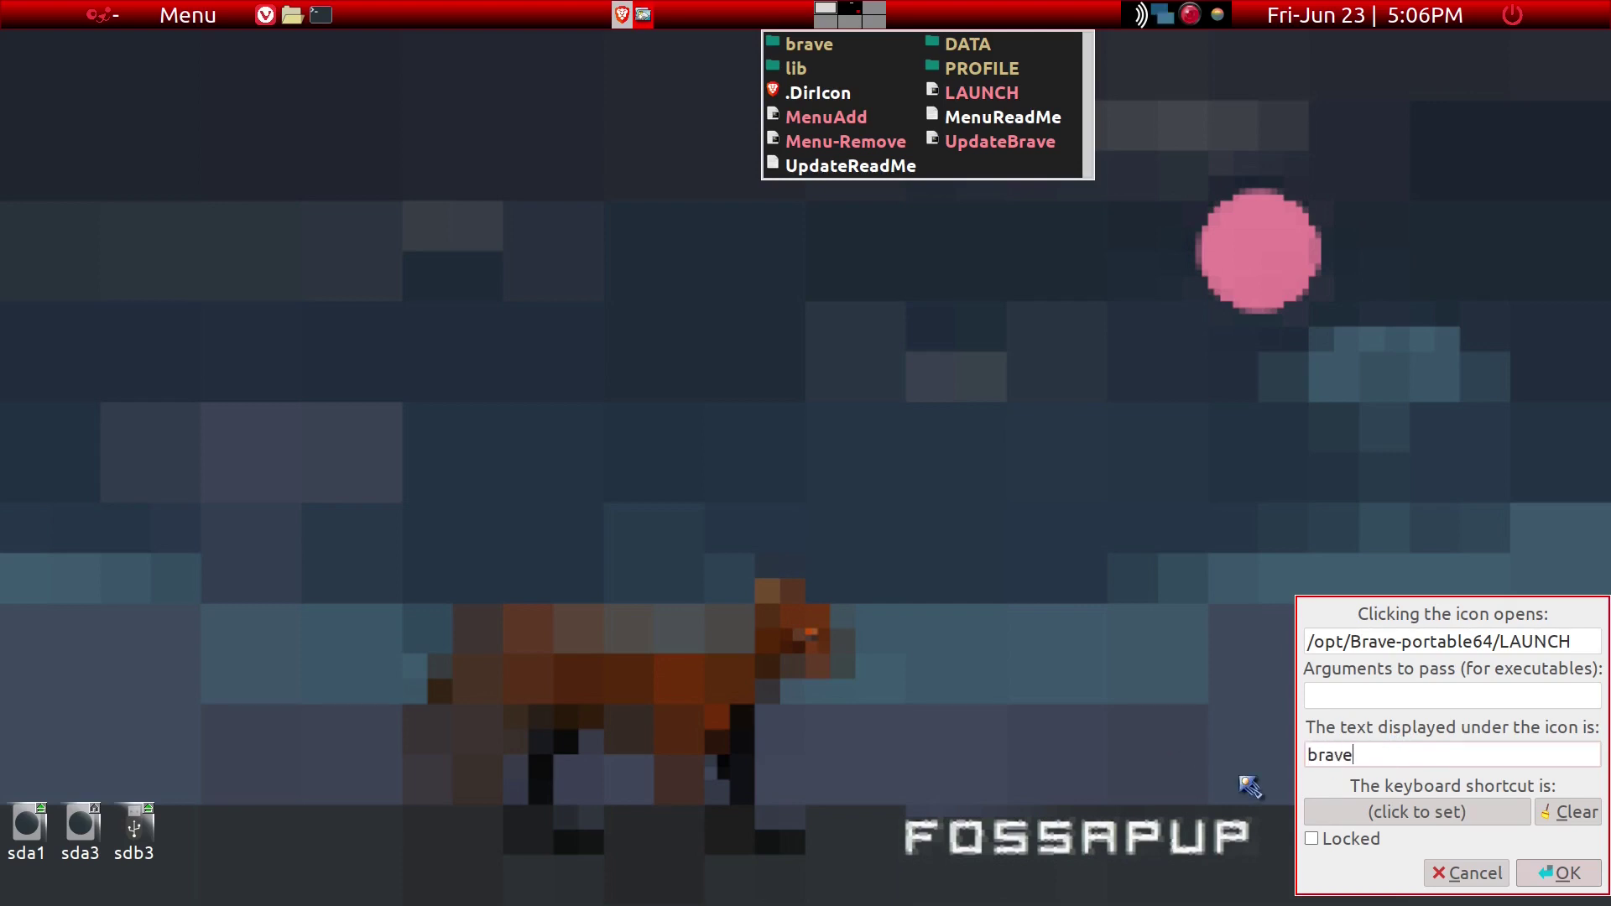
pyautogui.click(1381, 814)
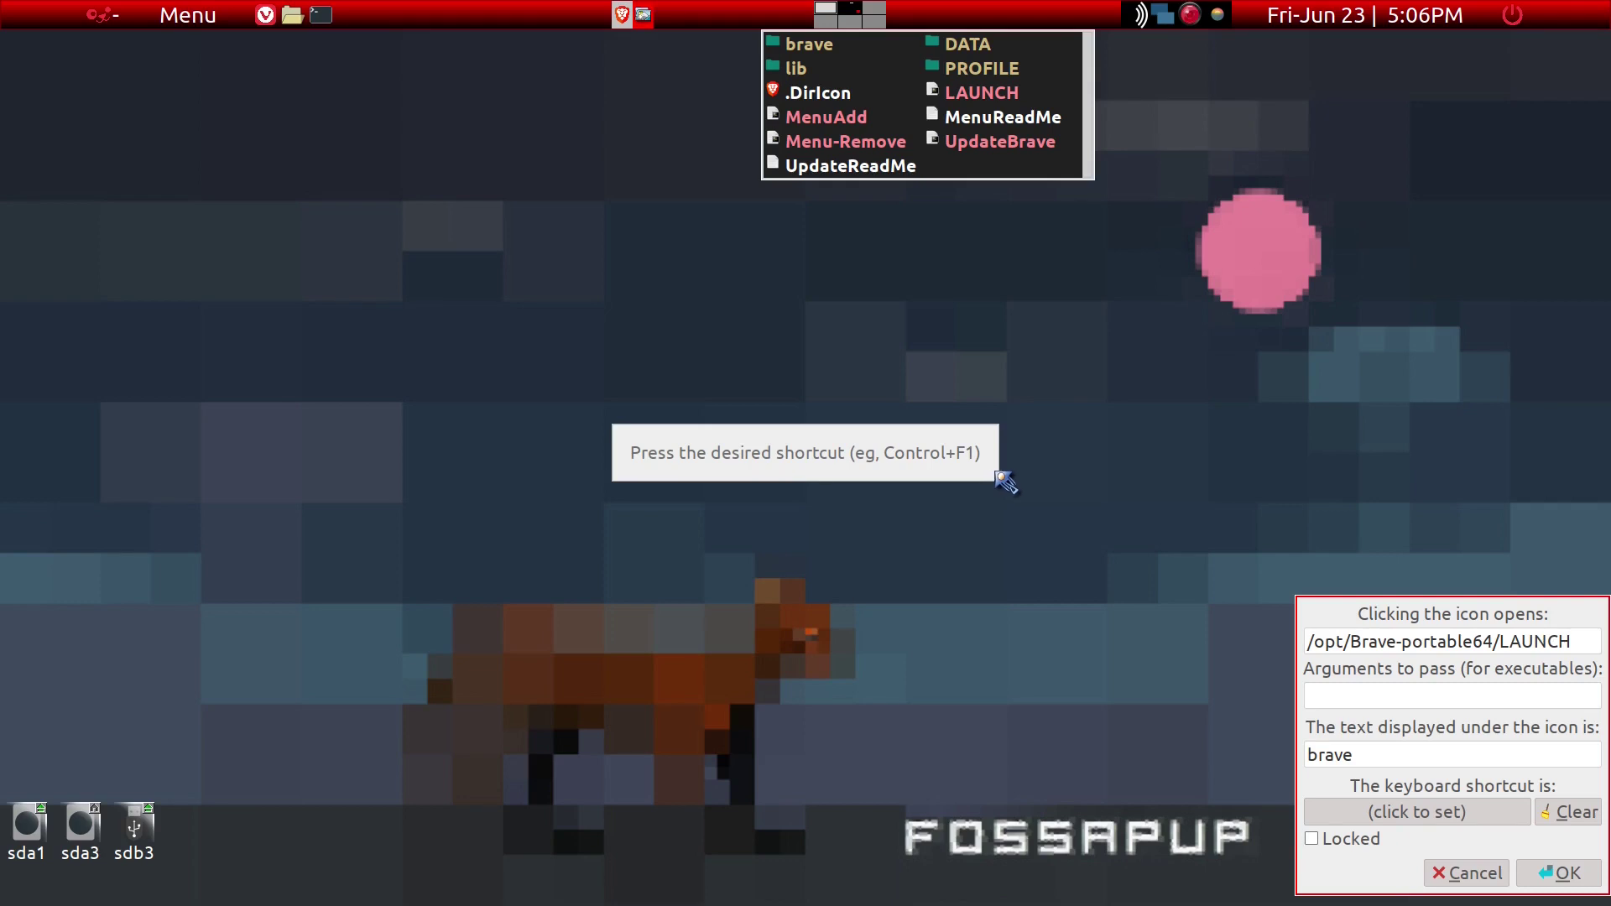
pyautogui.hotkey('ctrl', 'shift', 'b')
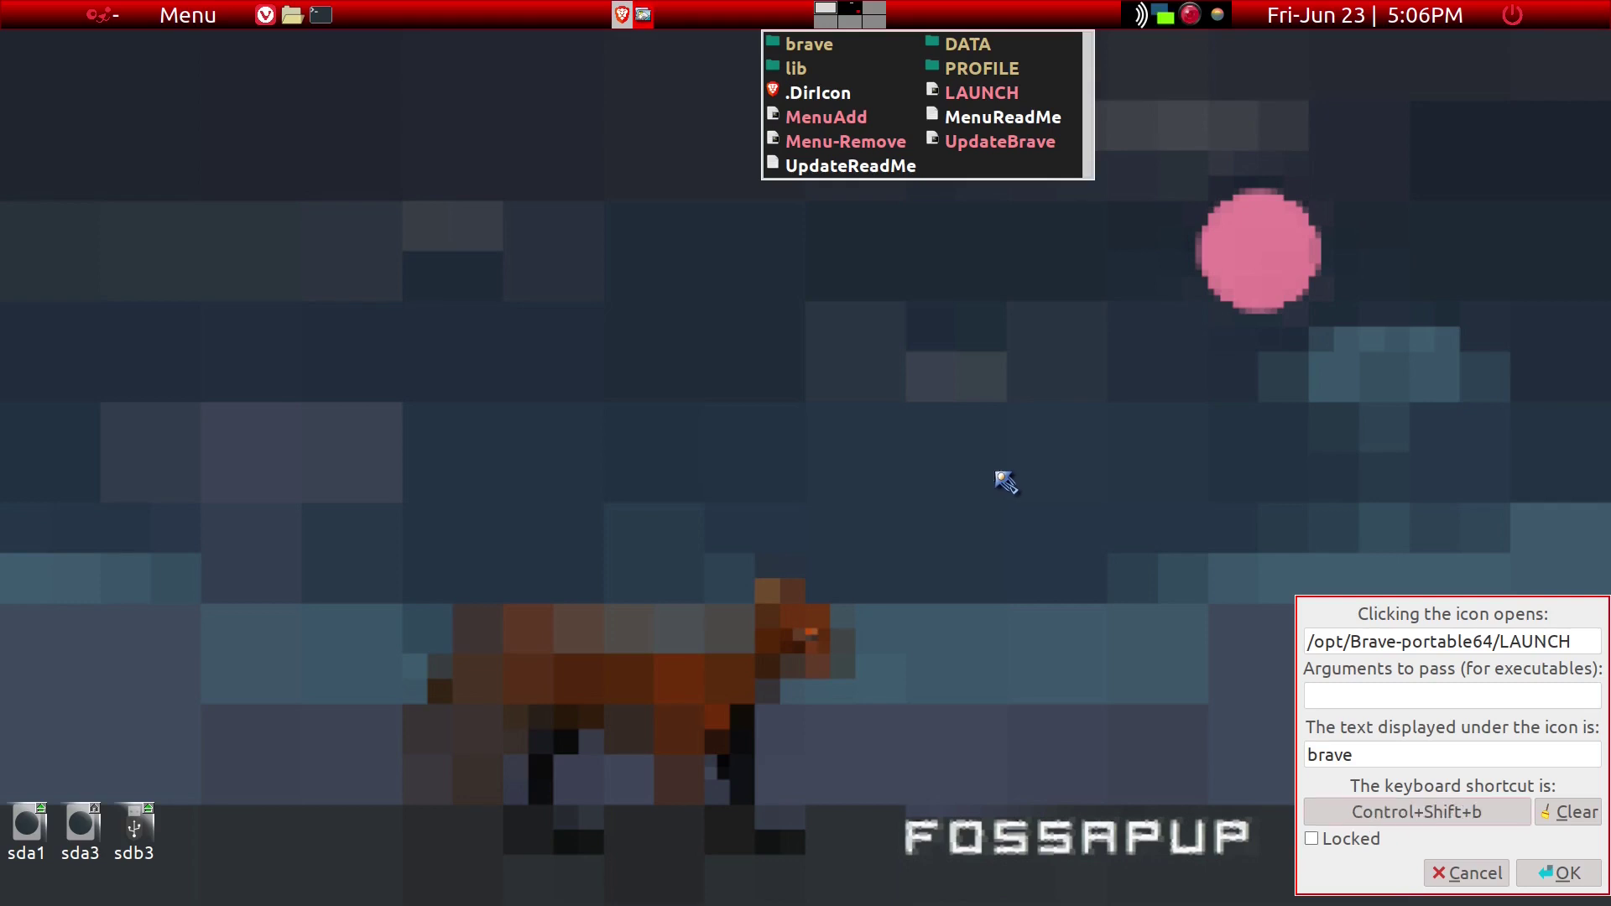
pyautogui.click(1581, 875)
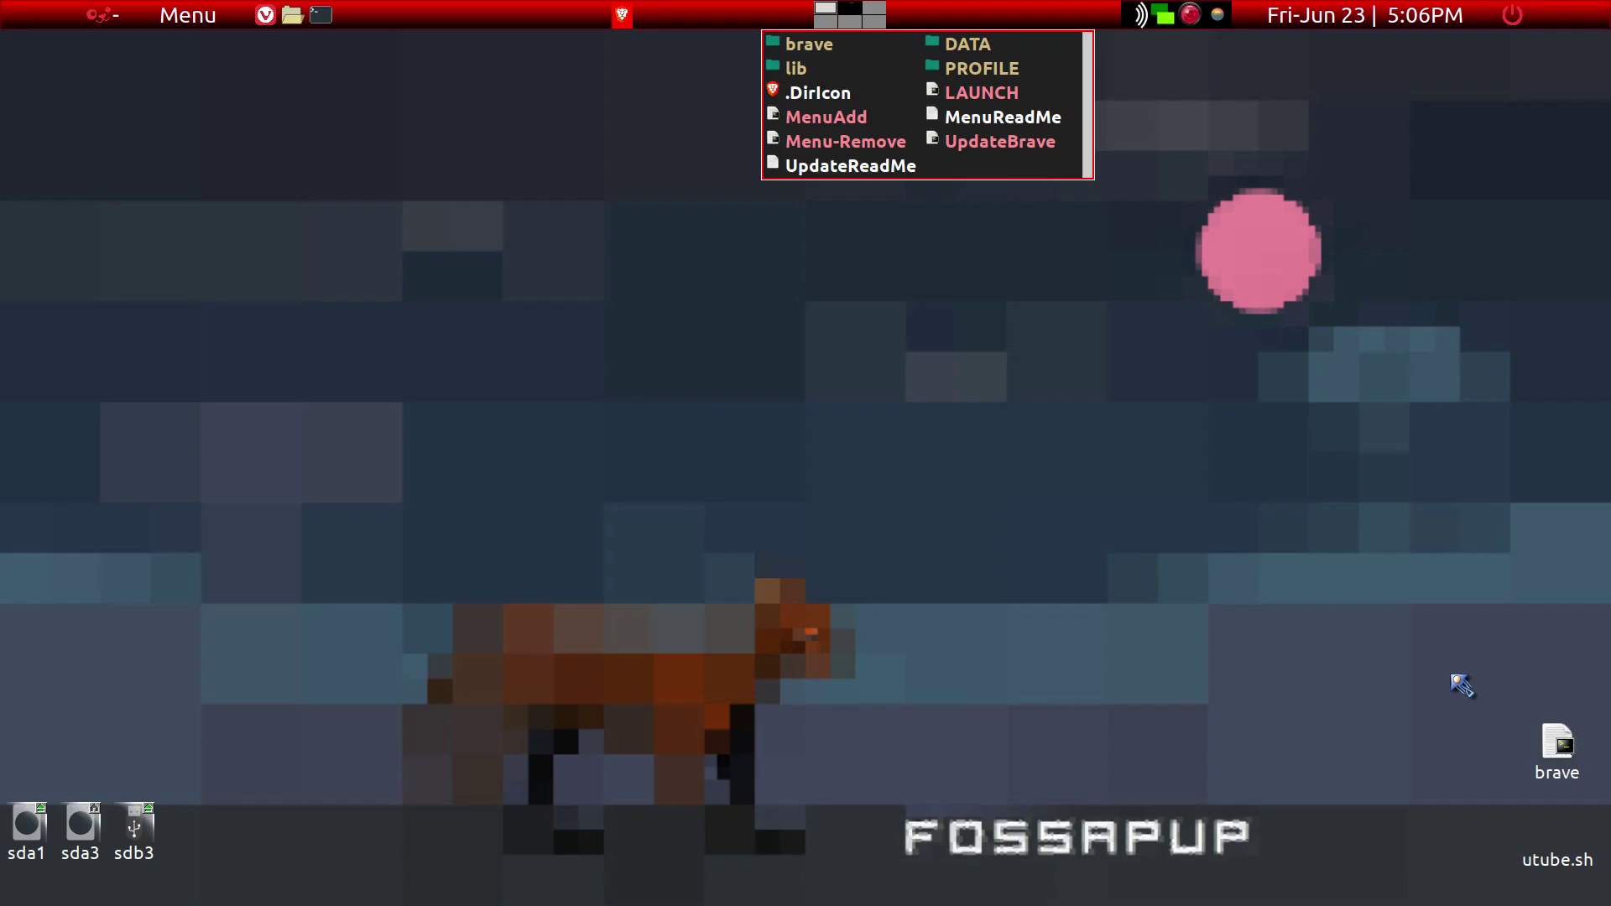
pyautogui.rightClick(1558, 752)
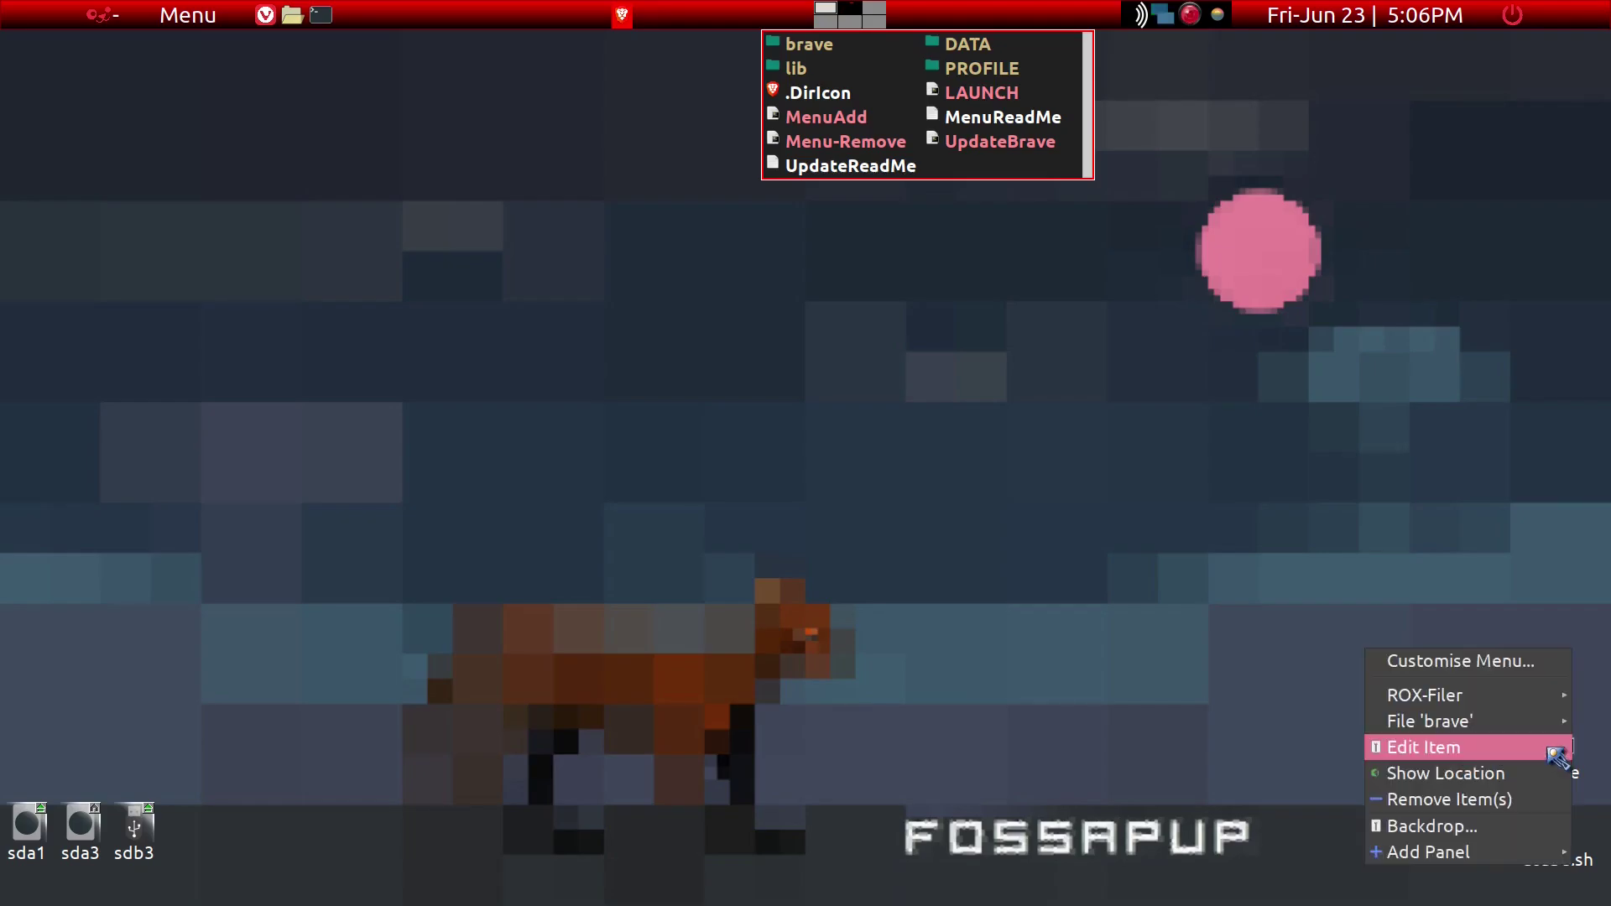
pyautogui.moveTo(1523, 699)
pyautogui.moveTo(1493, 720)
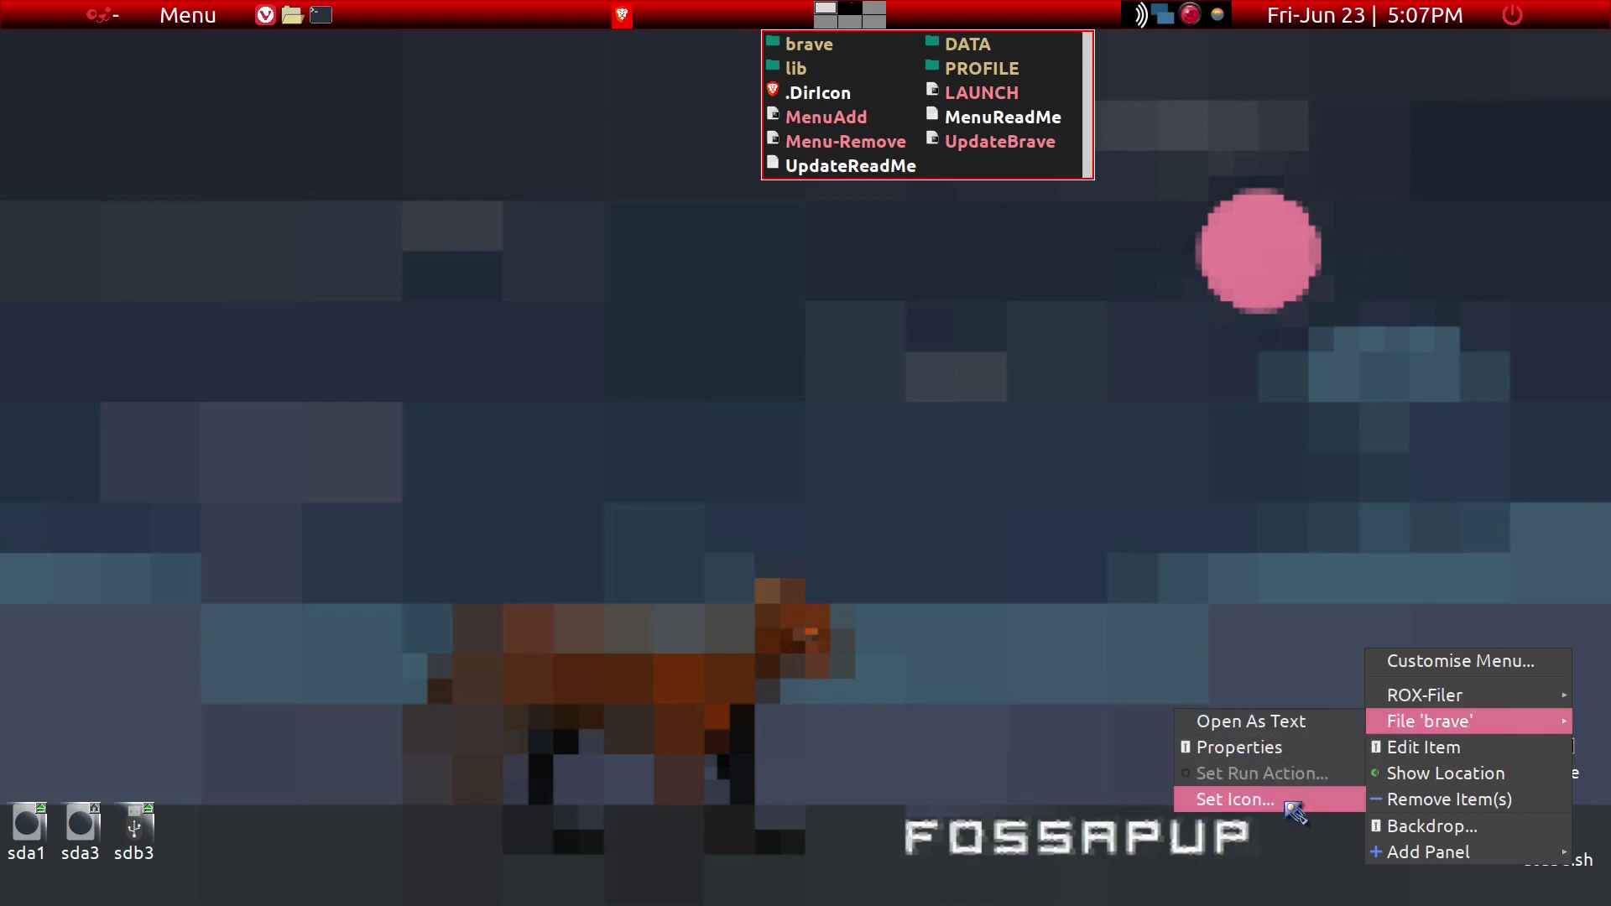
pyautogui.click(1295, 811)
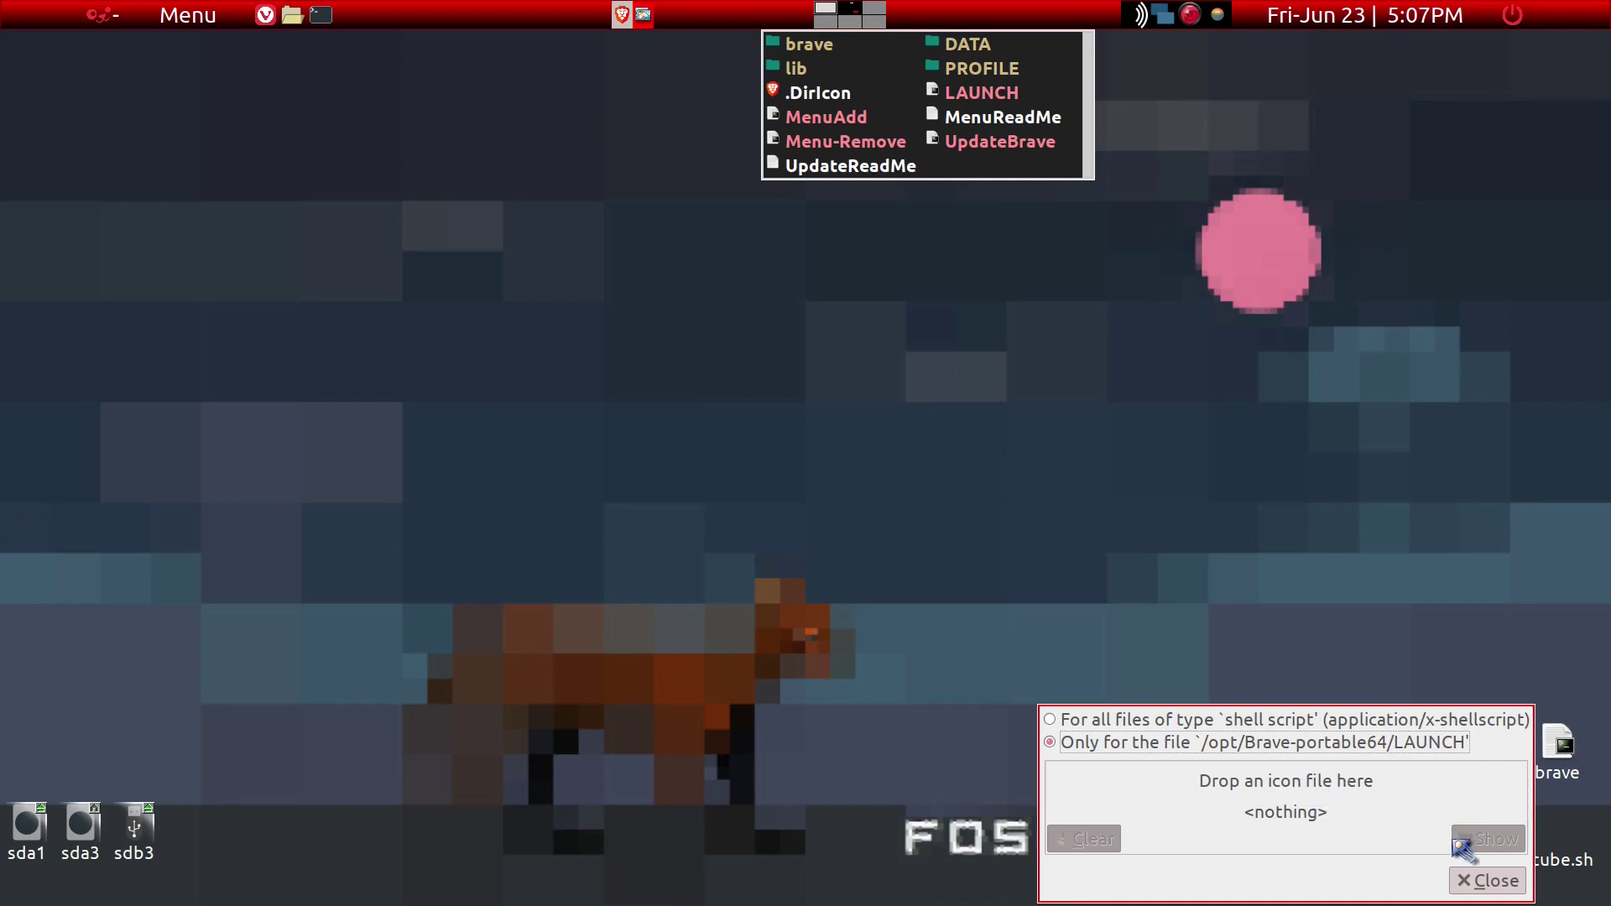
pyautogui.click(1484, 881)
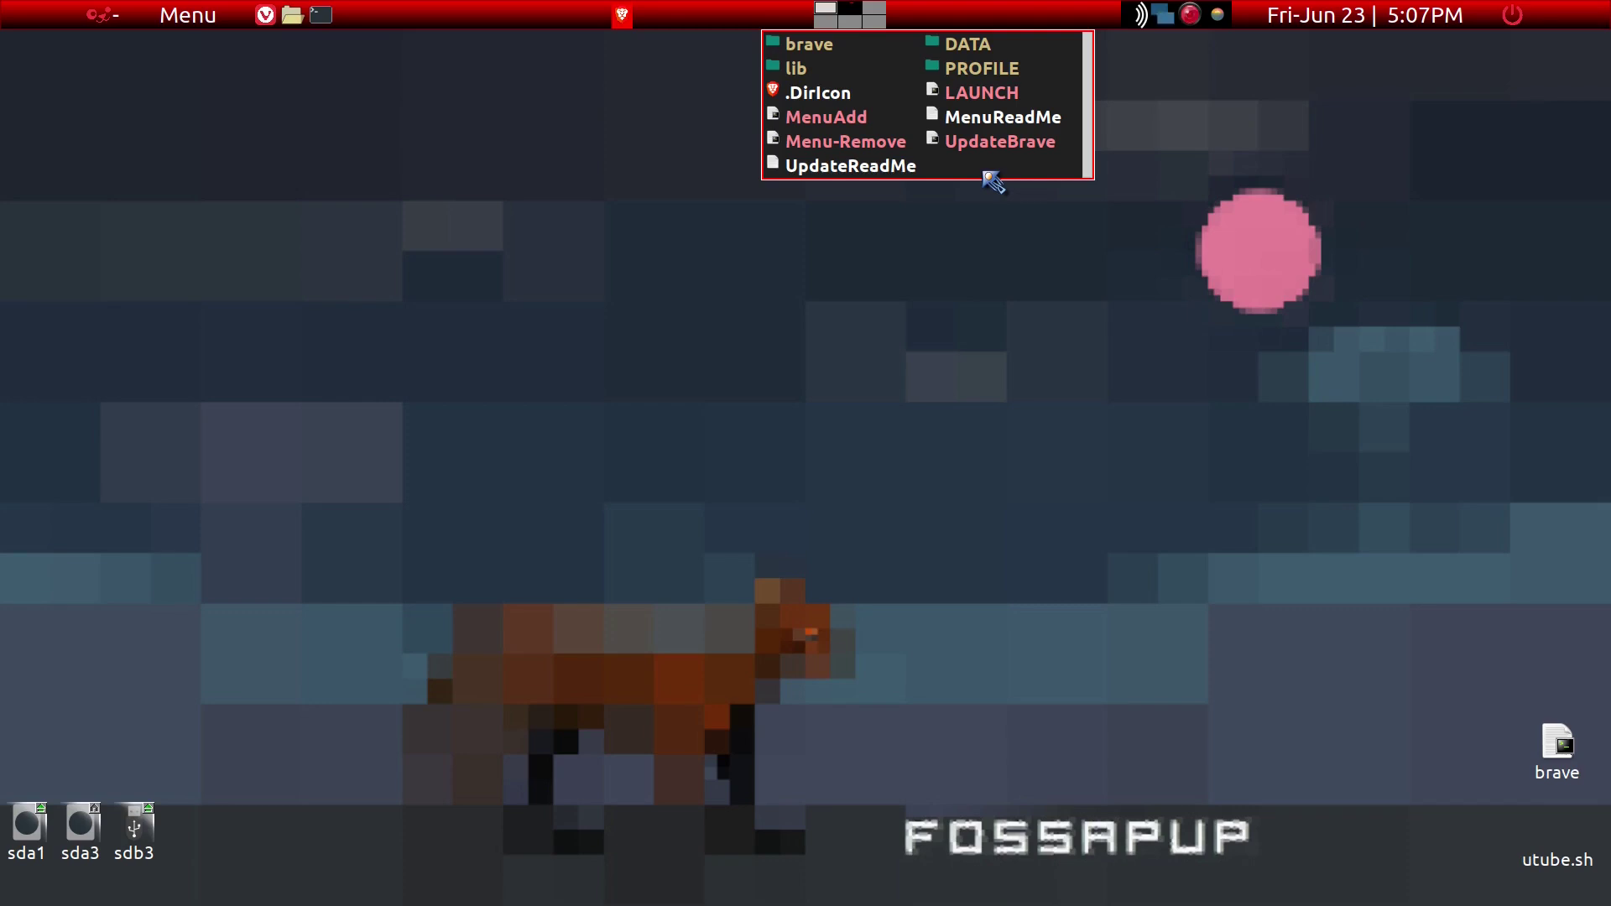
# Close the Brave-portable64 folder window with Ctrl+W and open the screen recorder's options
pyautogui.hotkey('ctrl', 'w')
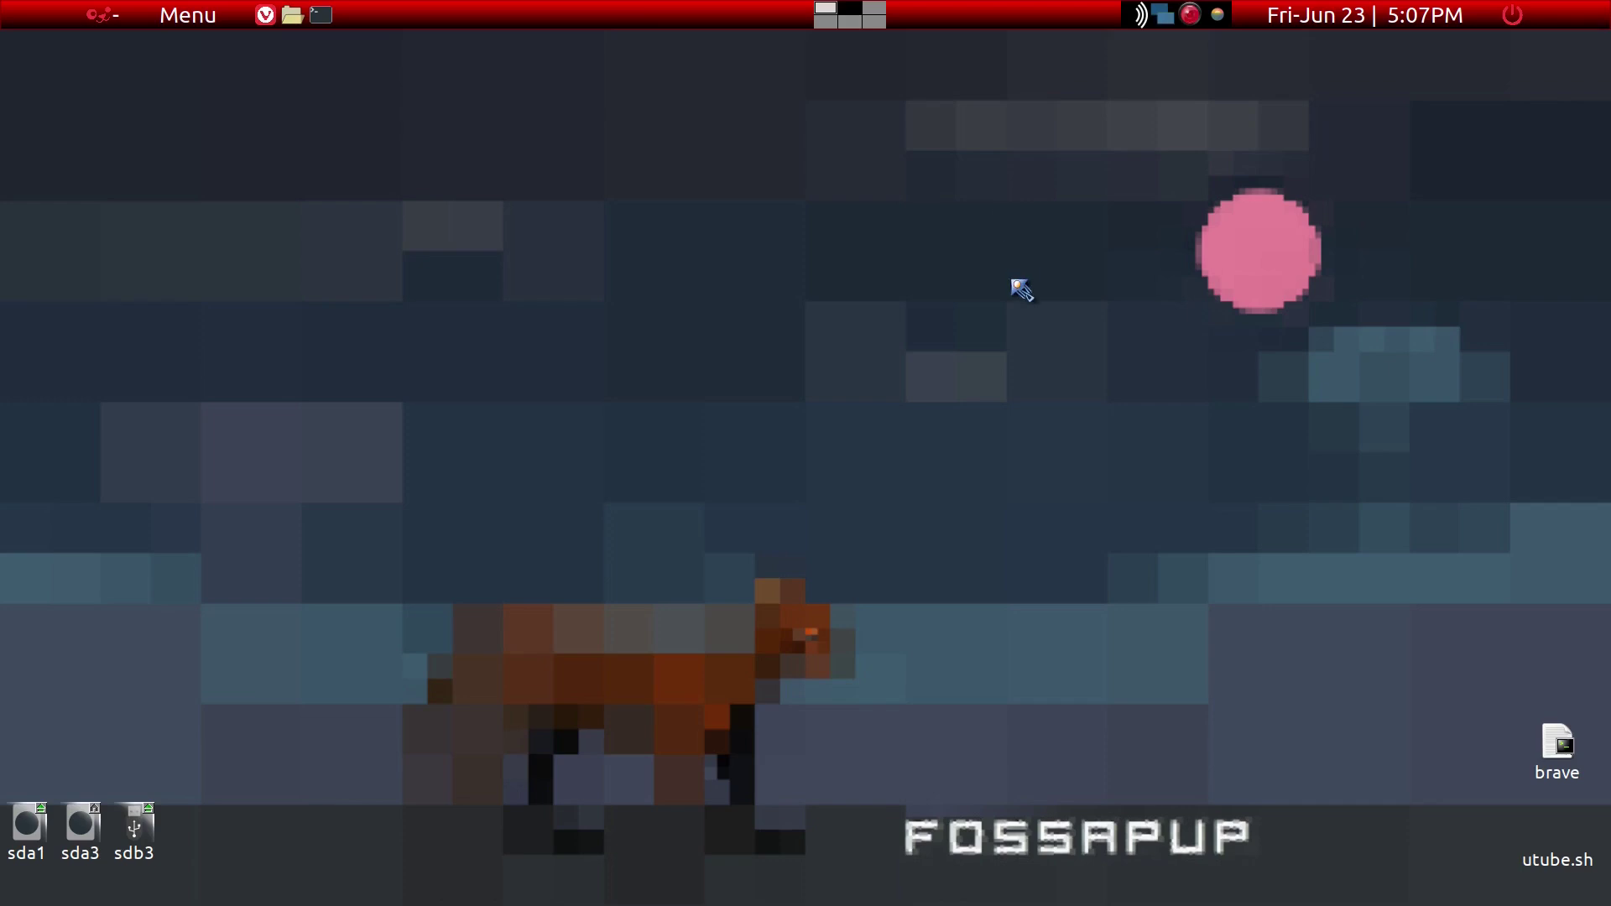
pyautogui.rightClick(1191, 15)
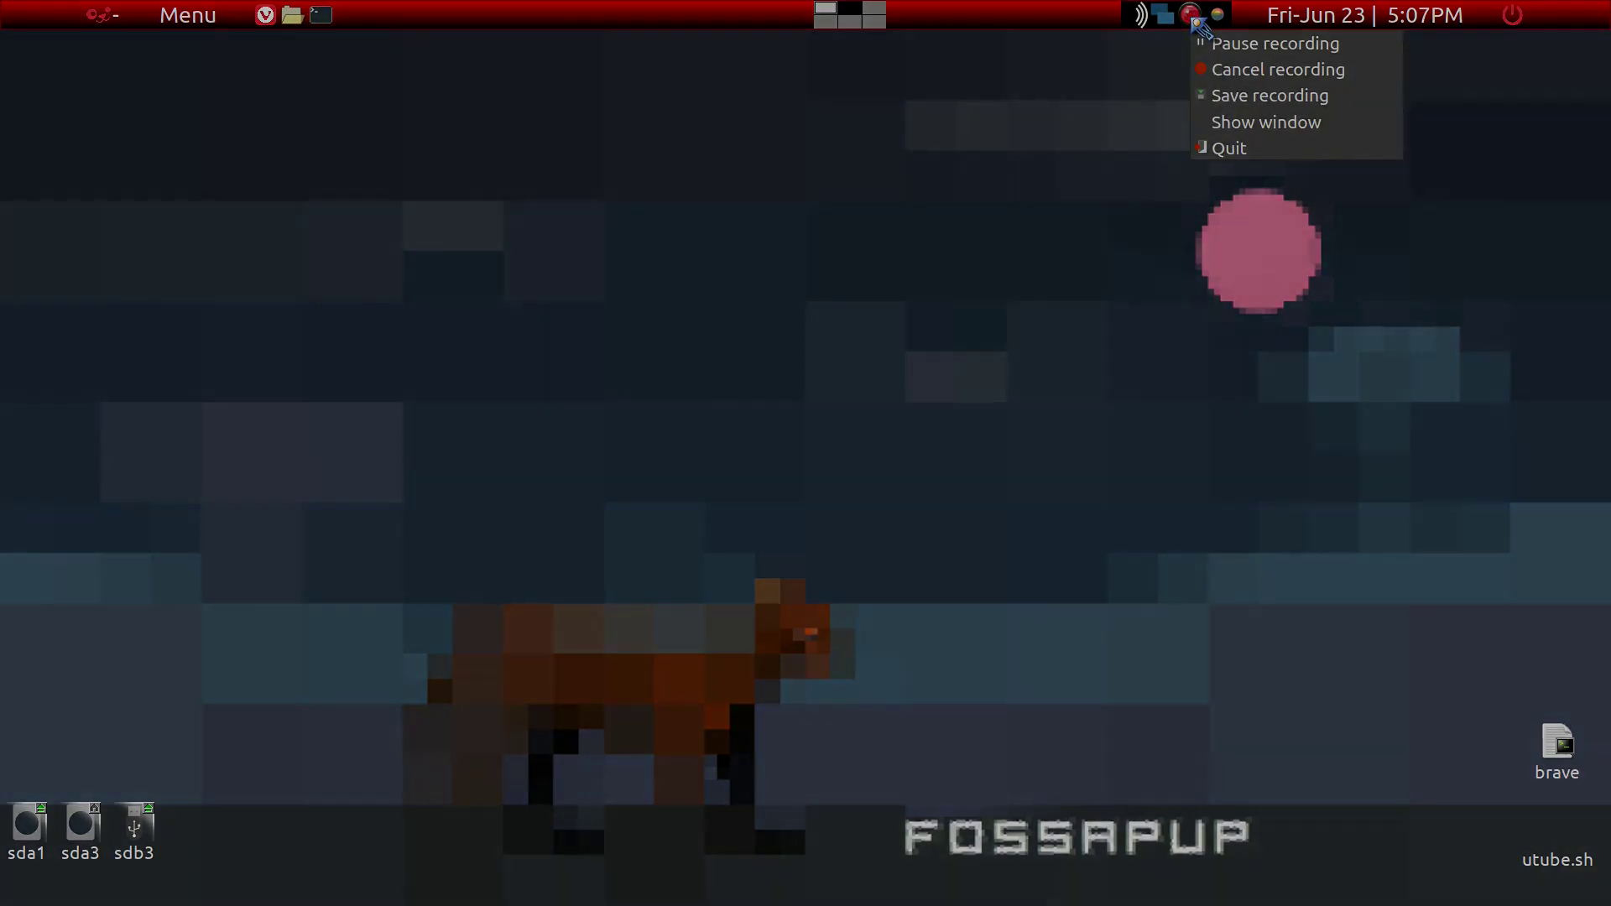